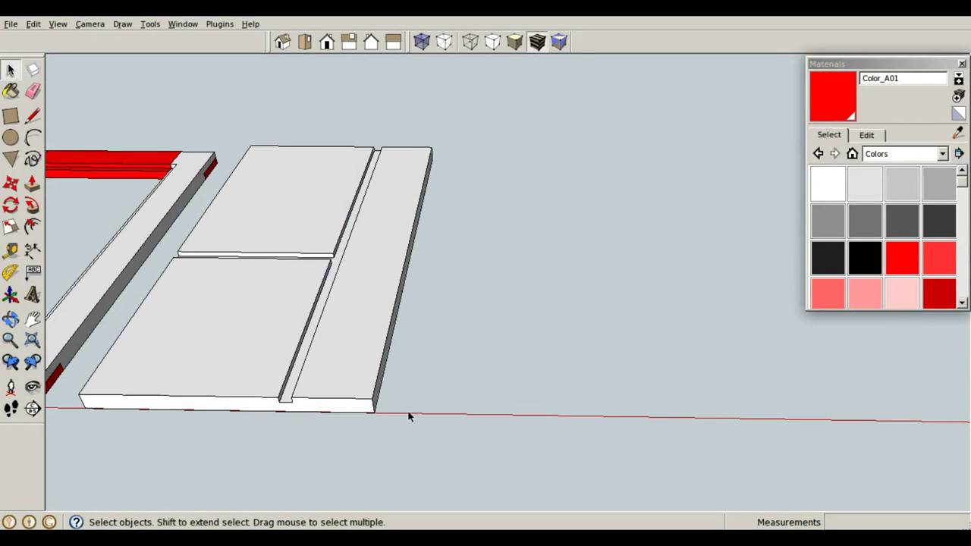
- Draw a 75 by 20 rectangle on the red axis beside the base boards
key(r)
click(408, 414)
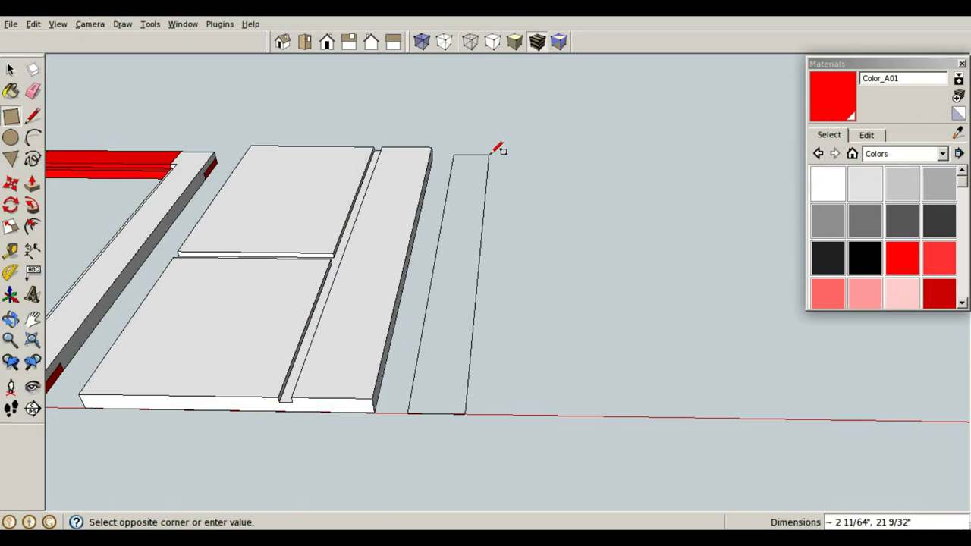
text(75,20)
key(Return)
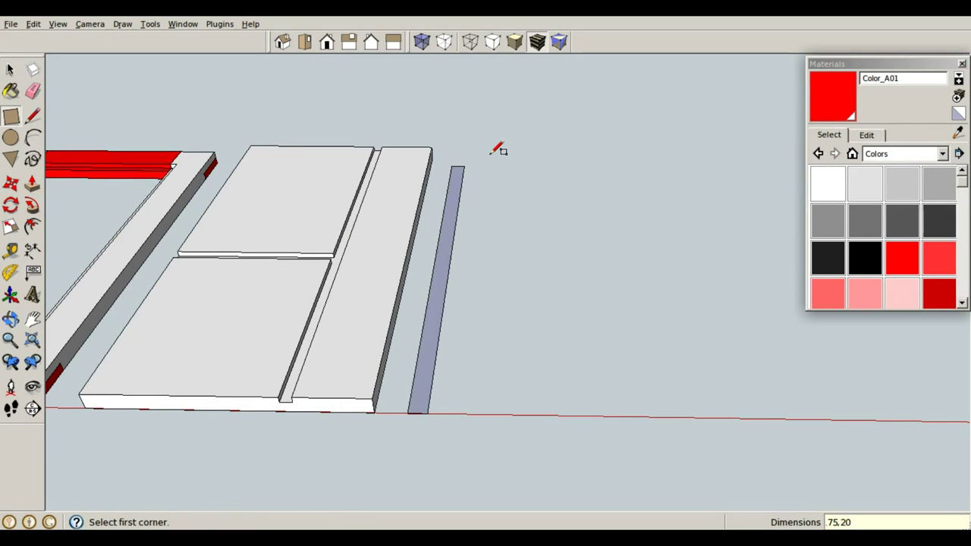
- Pull the rectangle up 6 inches into an upright board
key(p)
click(443, 249)
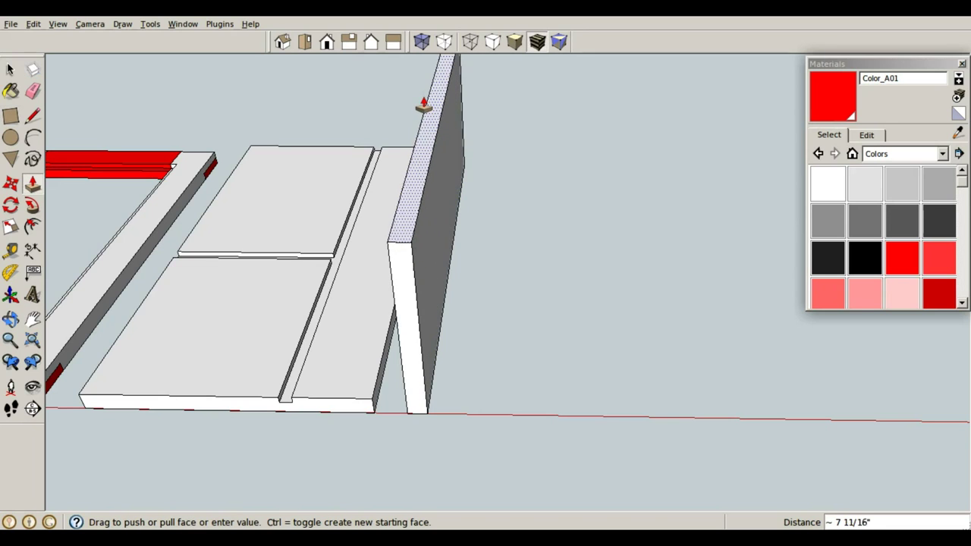
text(6)
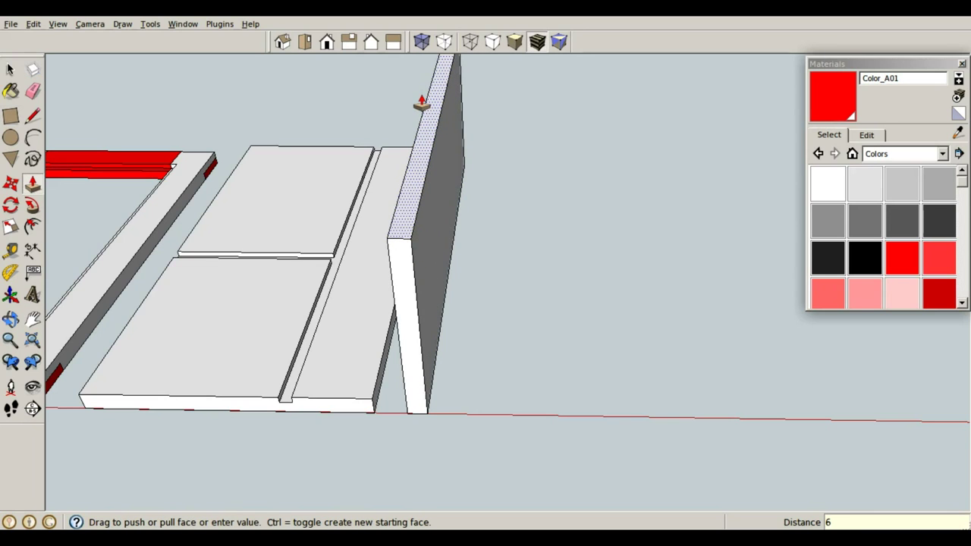
key(Return)
middle_drag(502, 314, 606, 283)
- Copy the board's top end edge 0.5 inch down repeatedly to split the end into half-inch strips
scroll(657, 260, up, 4)
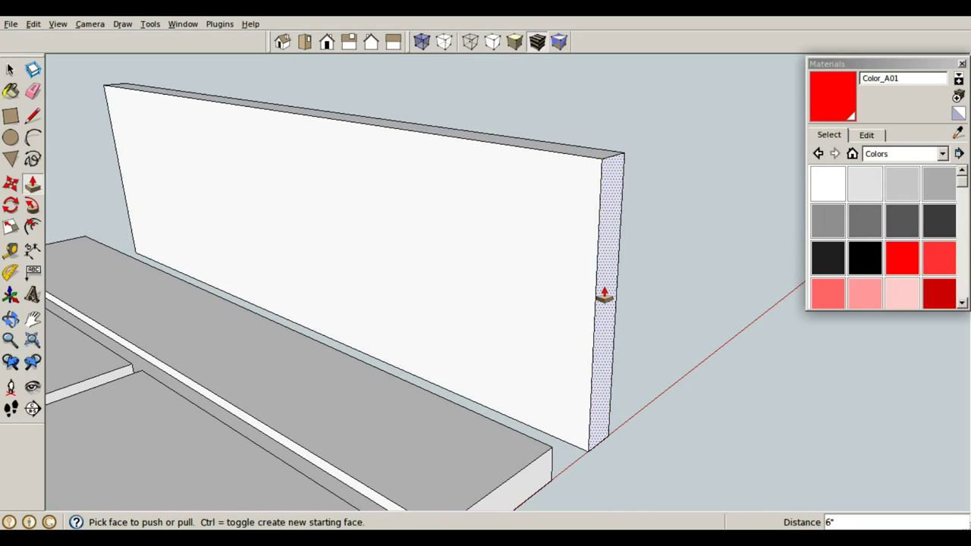
key(l)
key(space)
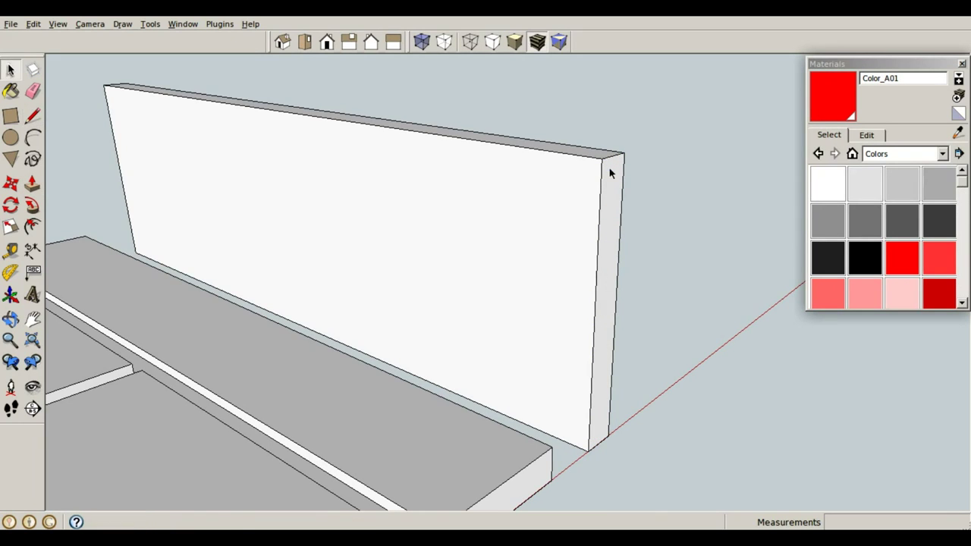
click(610, 157)
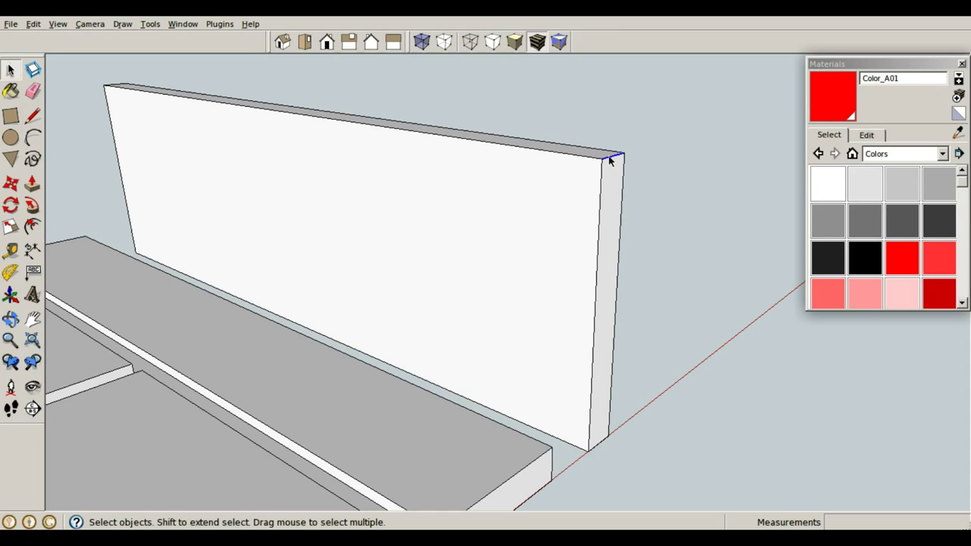
key(m)
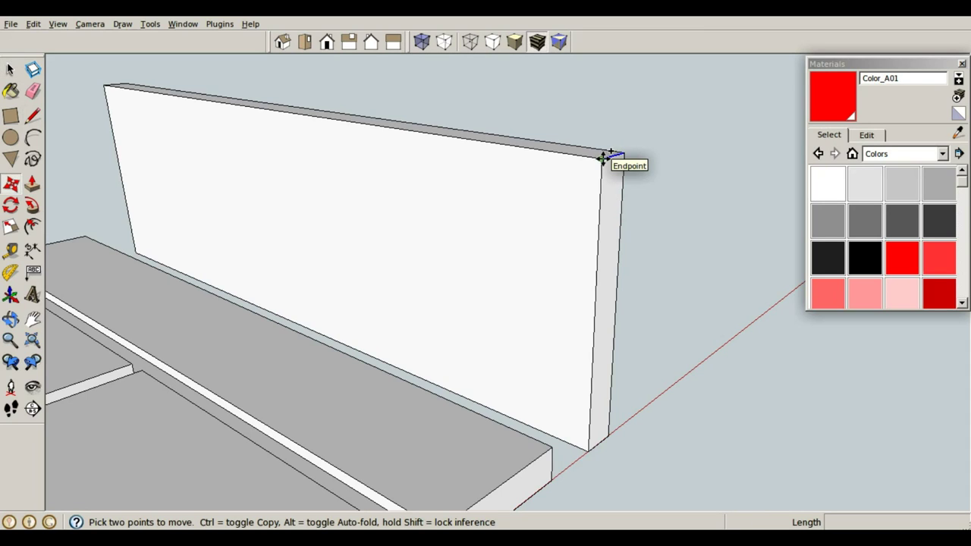
key(ctrl)
click(602, 158)
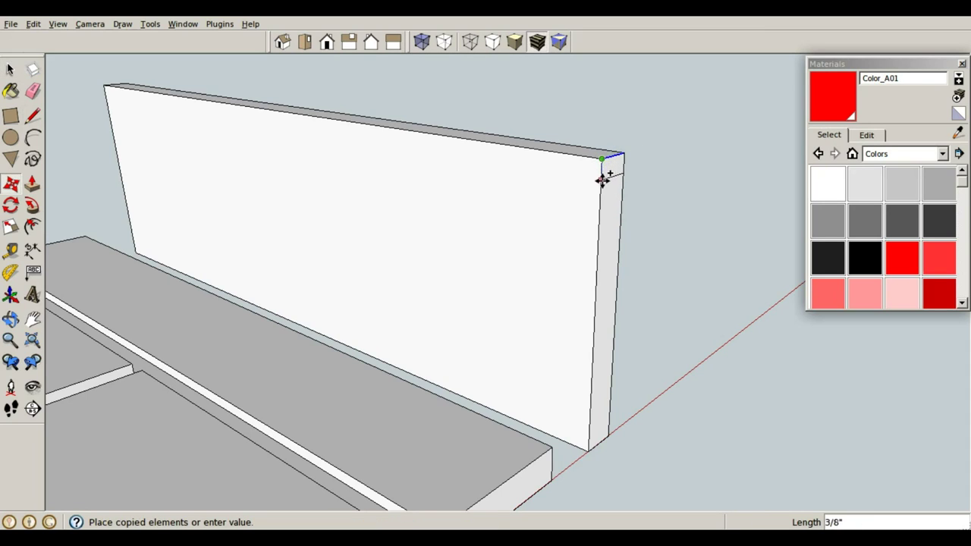
text(.)
key(Return)
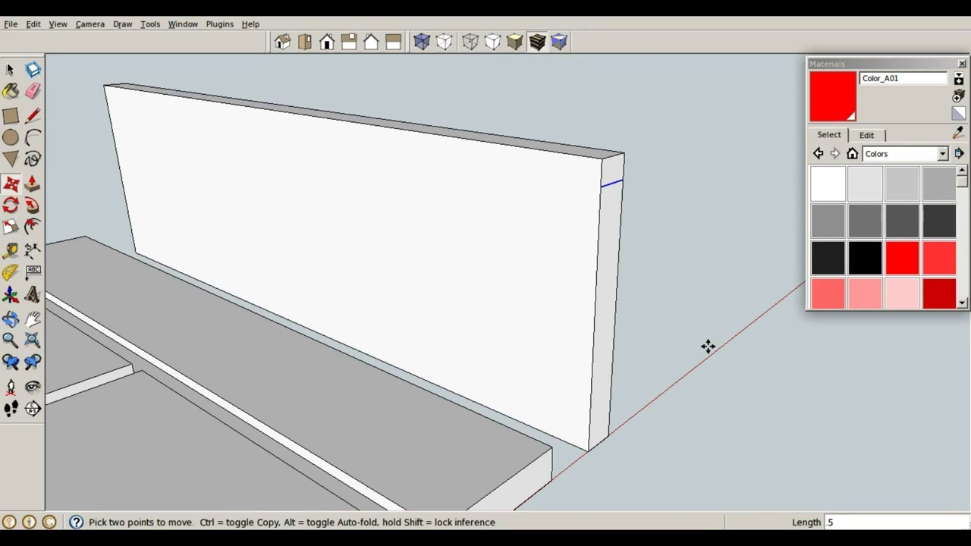
key(Return)
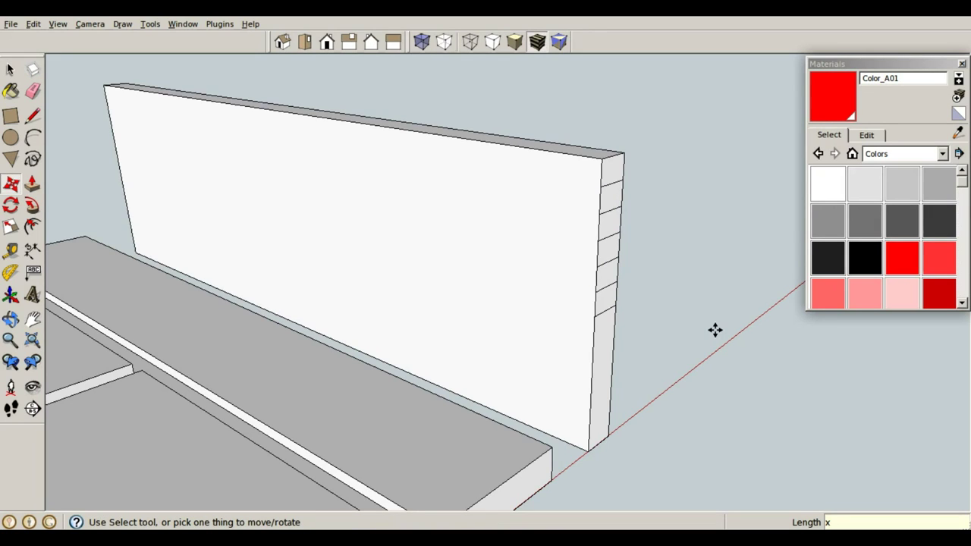
key(Return)
- Push the top end strip in 3/4 inch, then repeat that depth on every other strip
key(p)
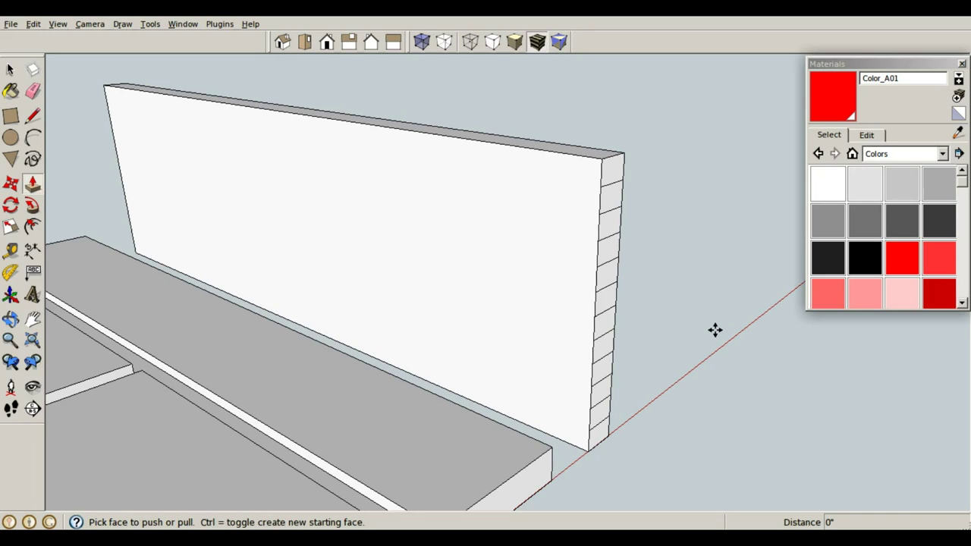
drag(612, 169, 590, 170)
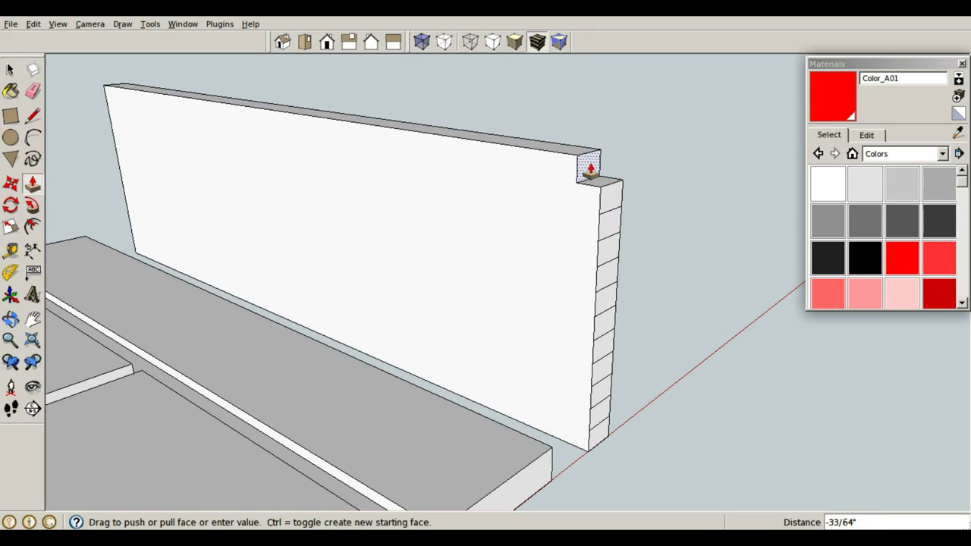
key(BackSpace)
text(75)
key(Return)
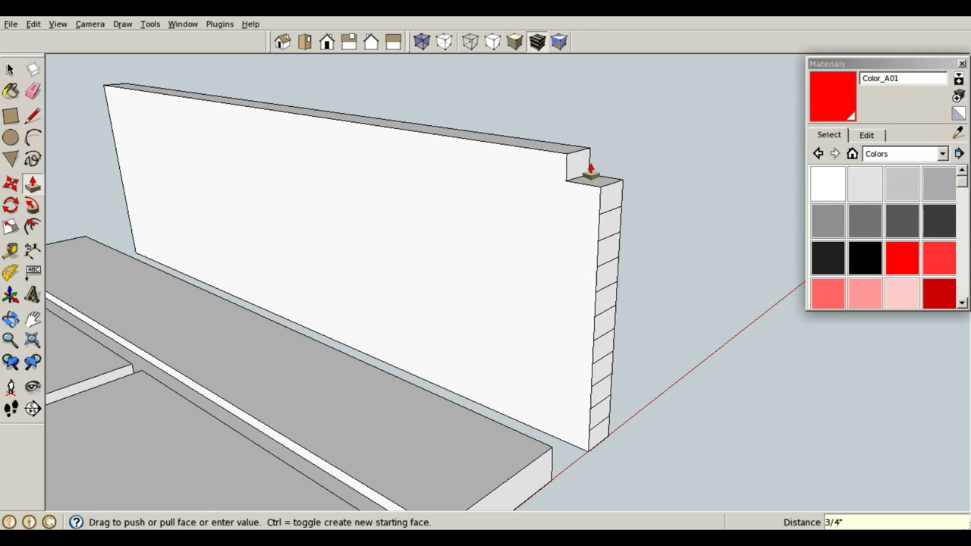
double_click(607, 224)
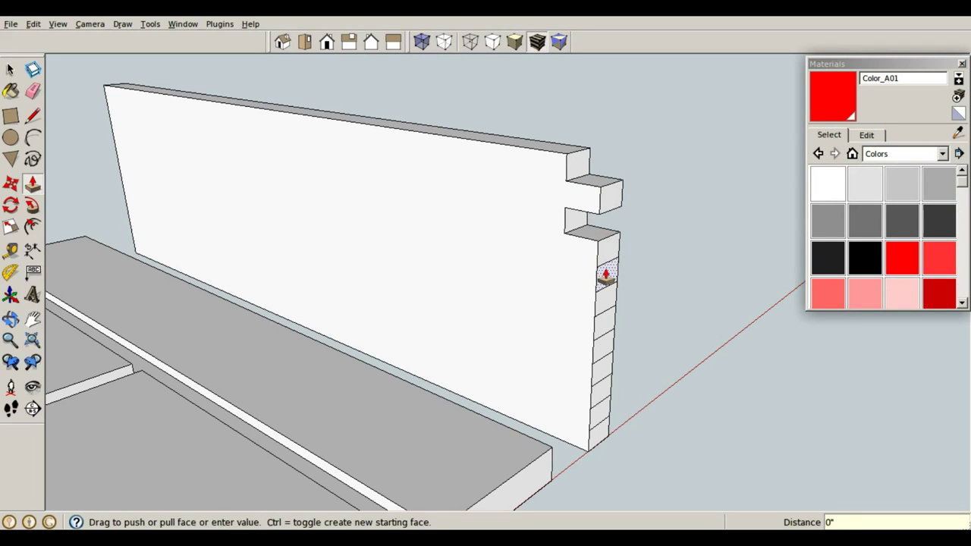
double_click(606, 273)
click(604, 325)
click(604, 325)
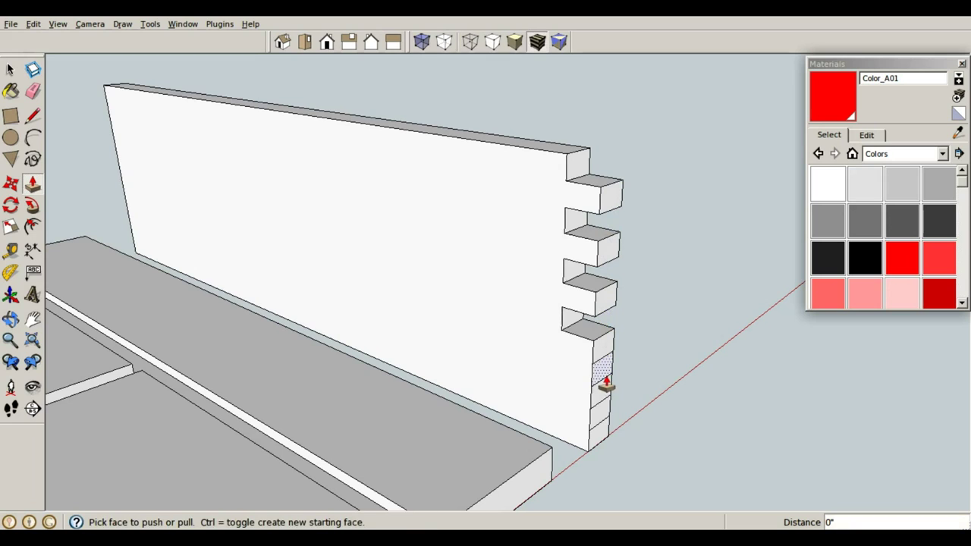
double_click(603, 377)
double_click(599, 416)
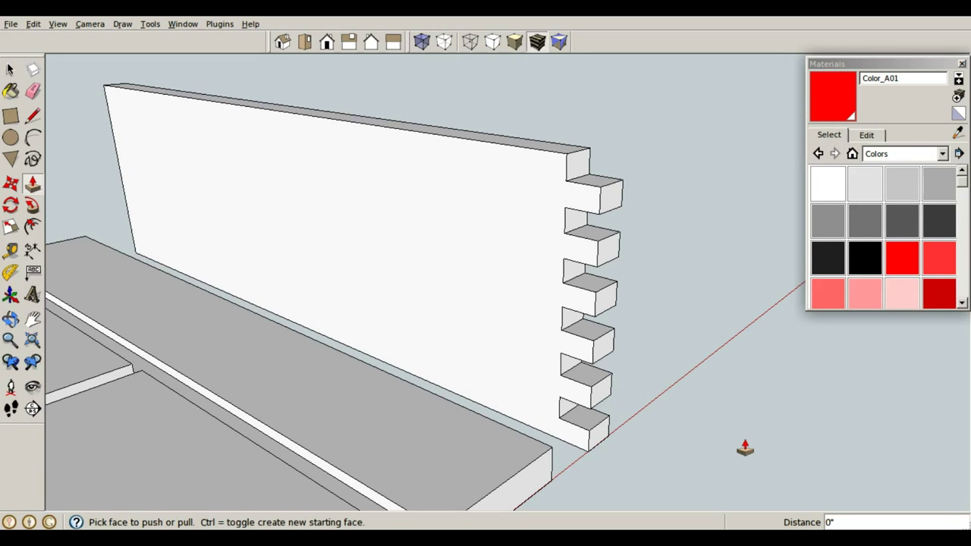
- Make the whole fingered board a component
key(space)
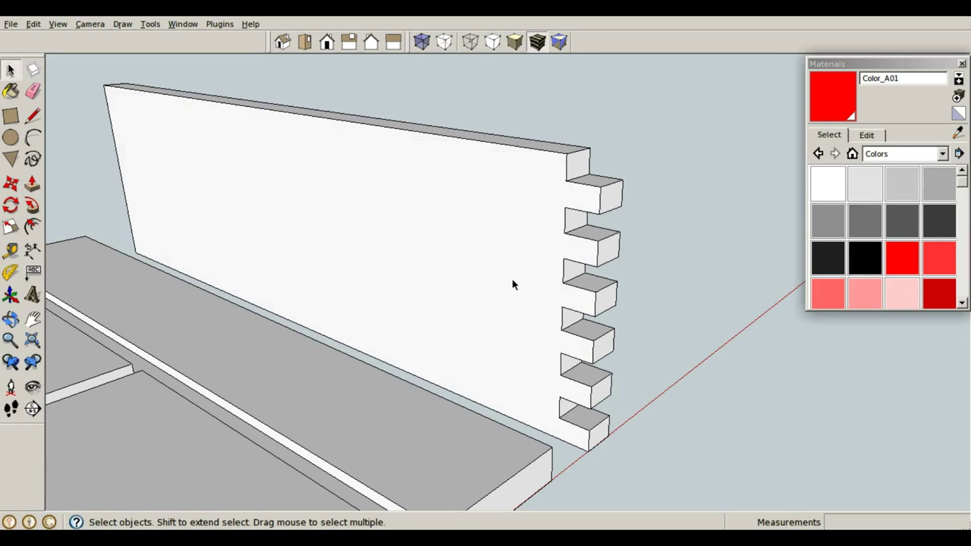
triple_click(511, 277)
key(g)
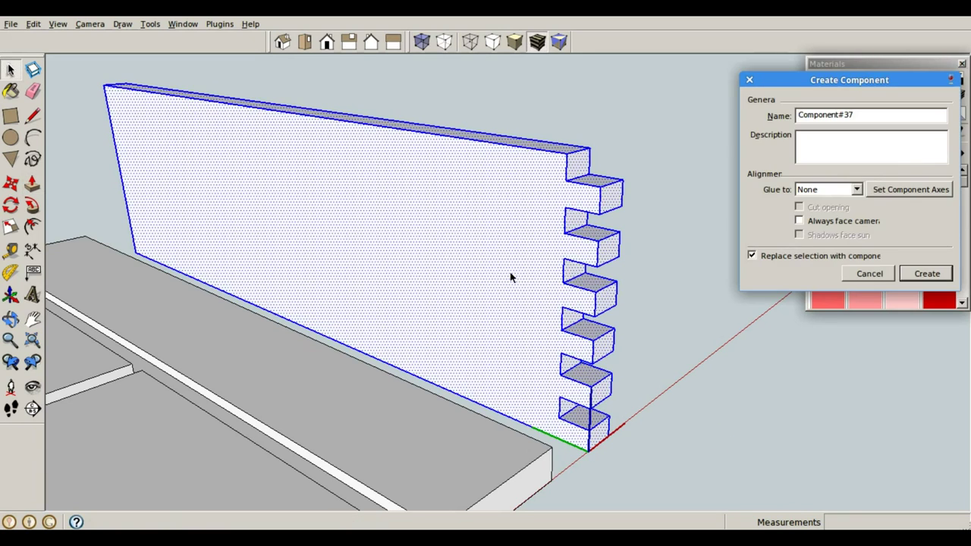
key(Return)
click(616, 395)
- Draw a rectangle on the board's end and pull it out 12 inches as an end board
key(r)
click(588, 451)
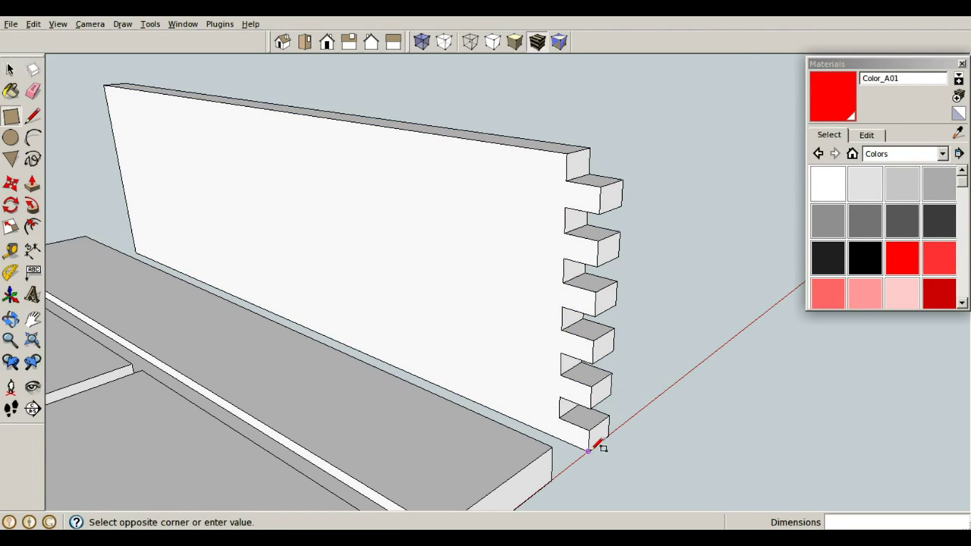
click(567, 155)
key(p)
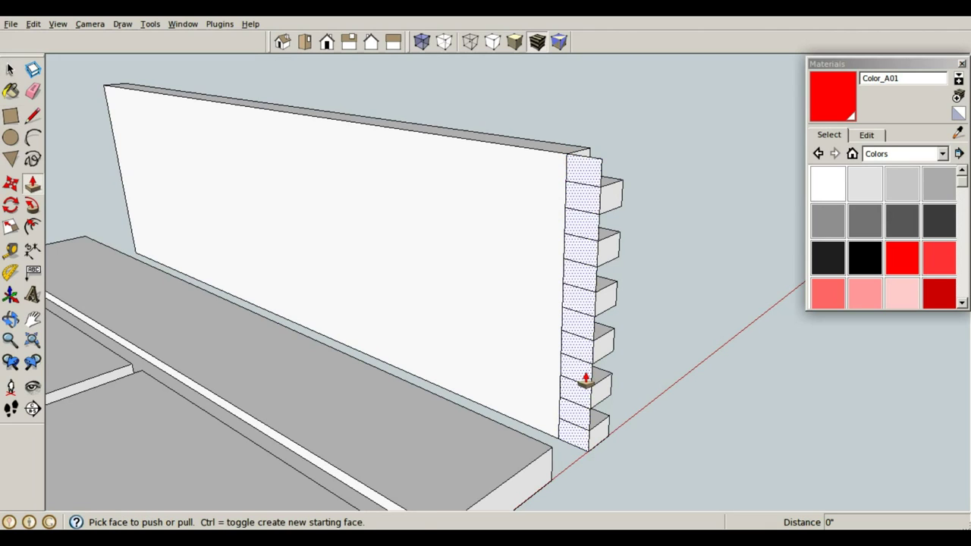
click(585, 379)
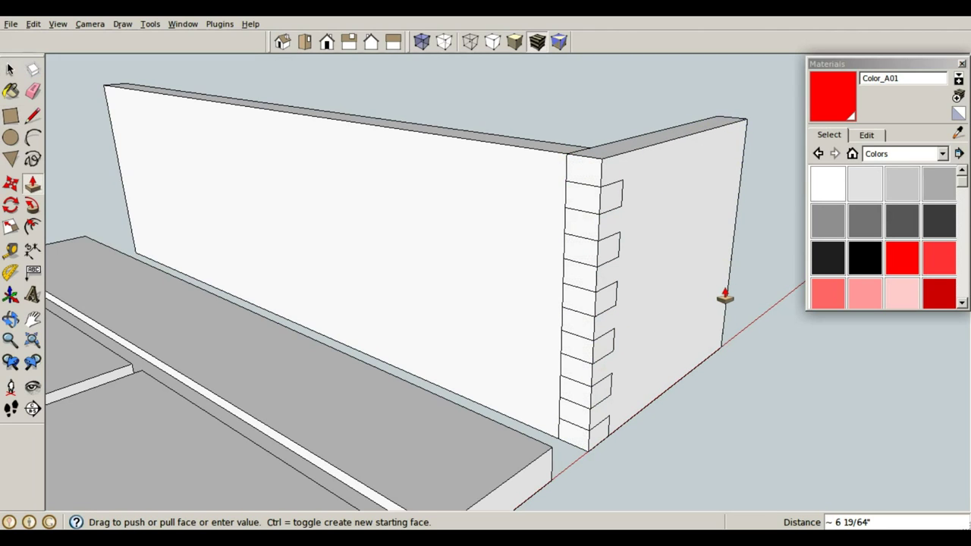
text(12)
key(Return)
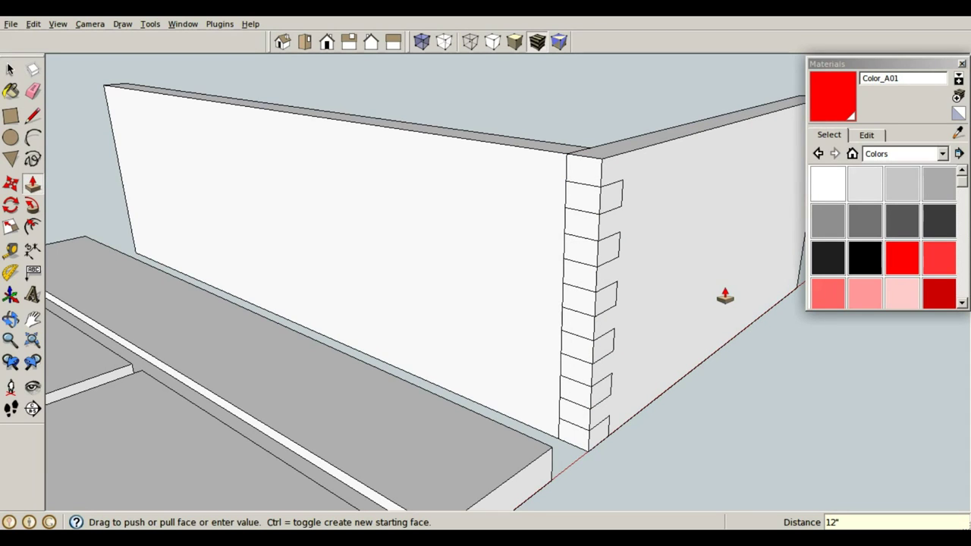
key(space)
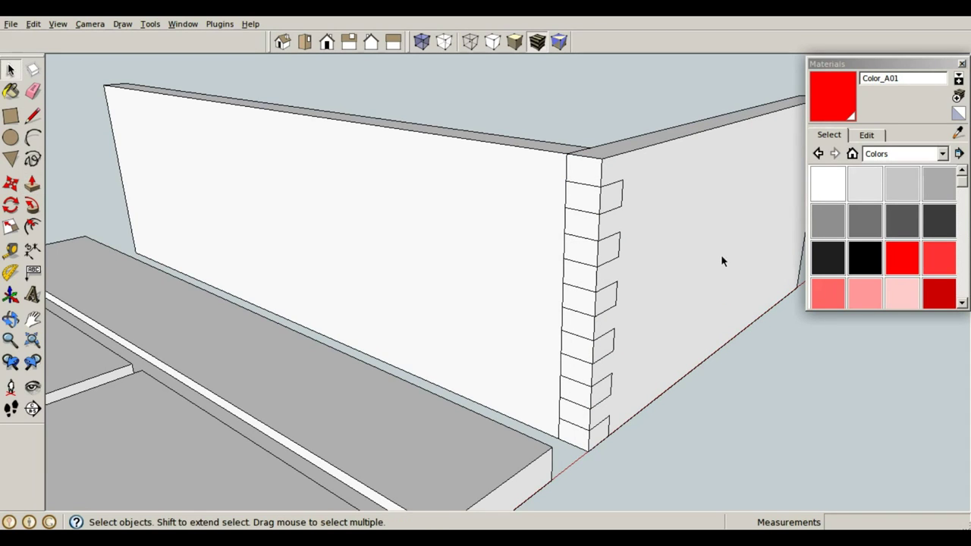
click(653, 188)
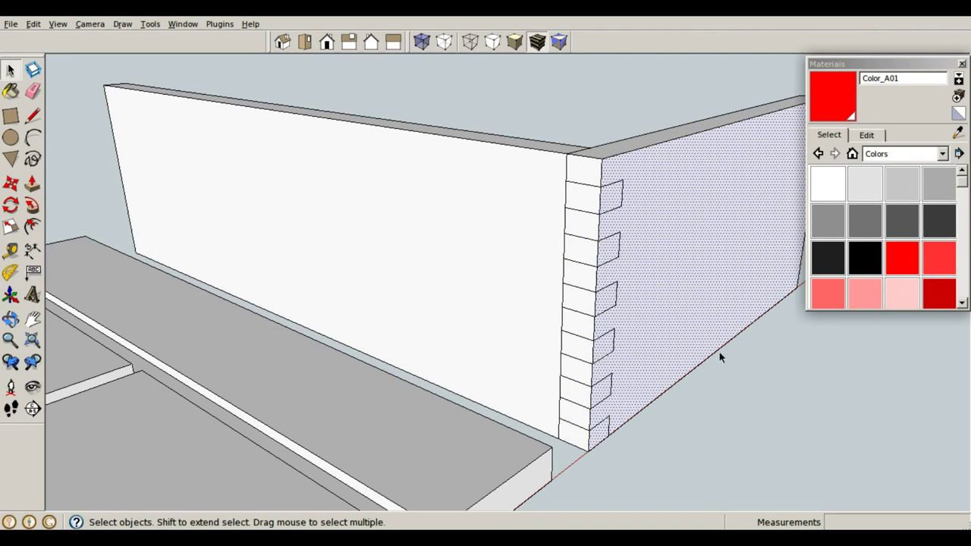
click(405, 201)
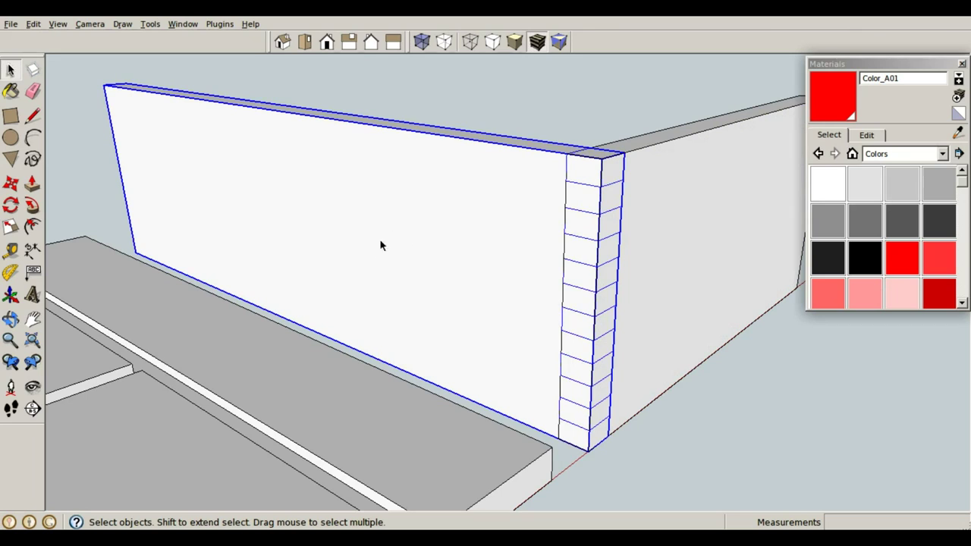
- Paint the fingered side board red
click(741, 475)
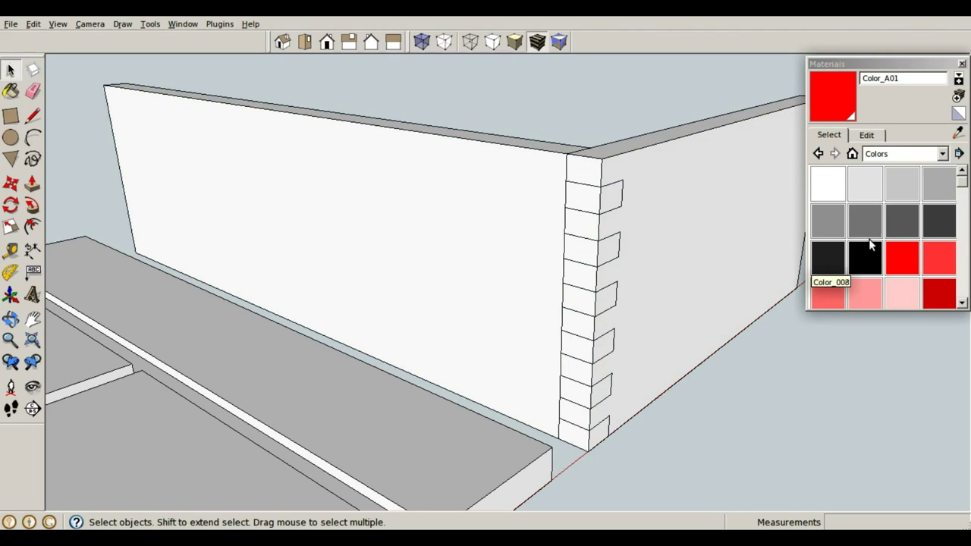
click(902, 256)
click(482, 225)
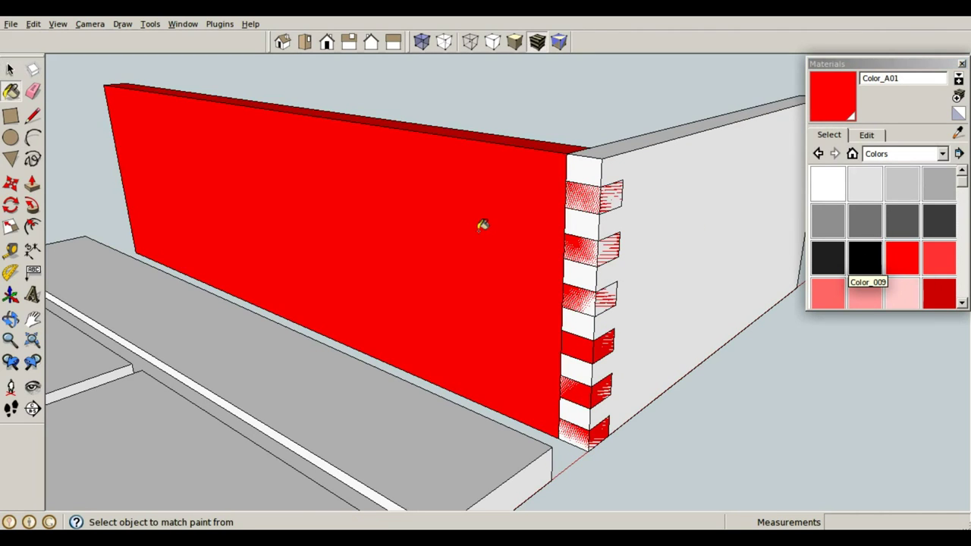
- Intersect the red board with the model to cut matching finger outlines into the end board
key(space)
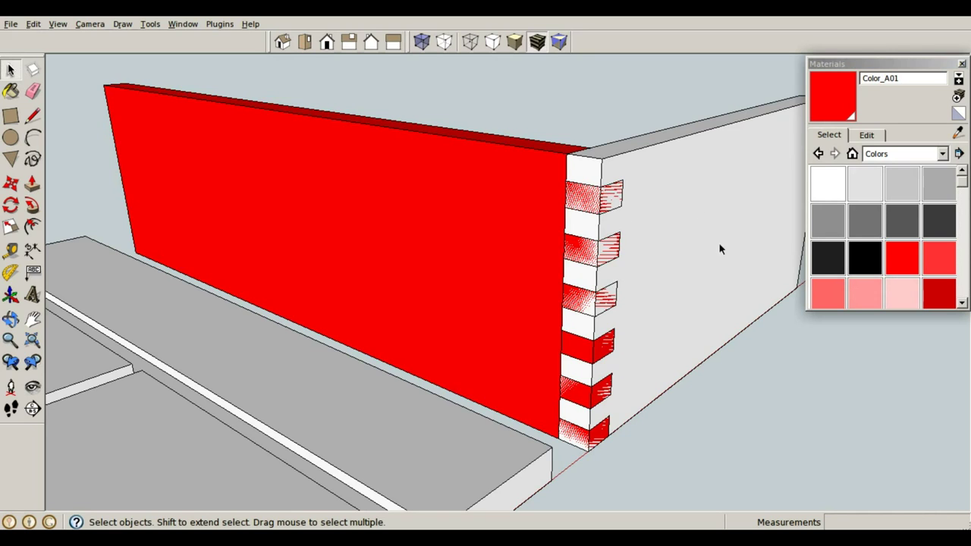
click(713, 214)
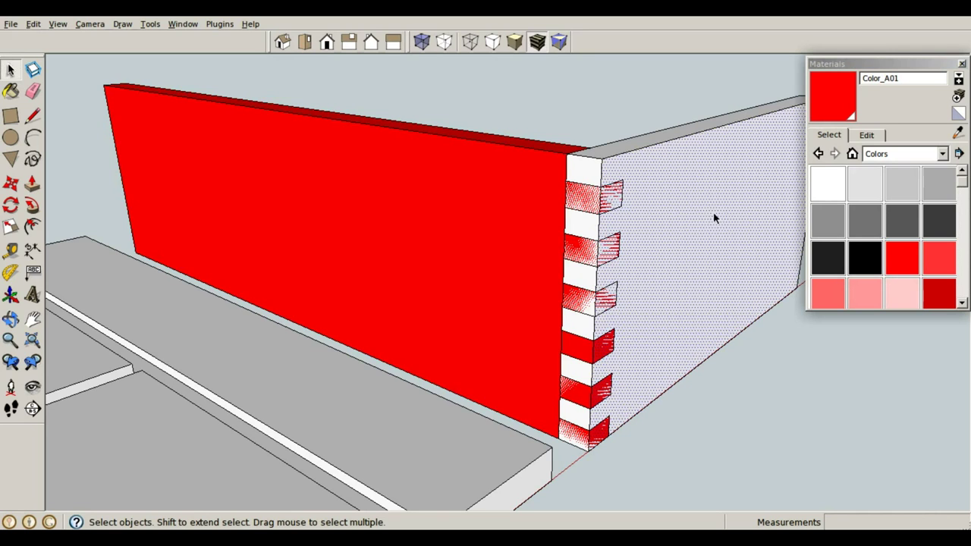
click(440, 207)
right_click(469, 198)
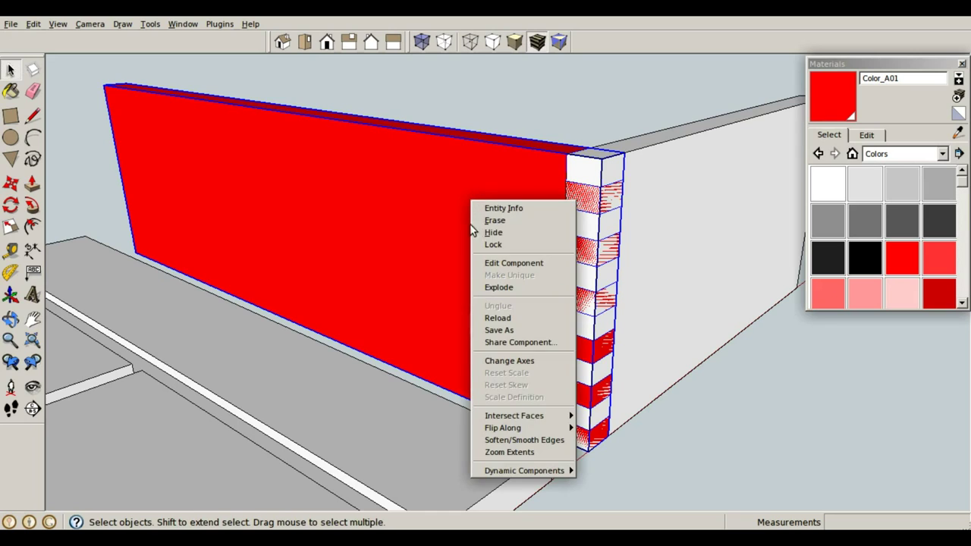
mouse_move(521, 430)
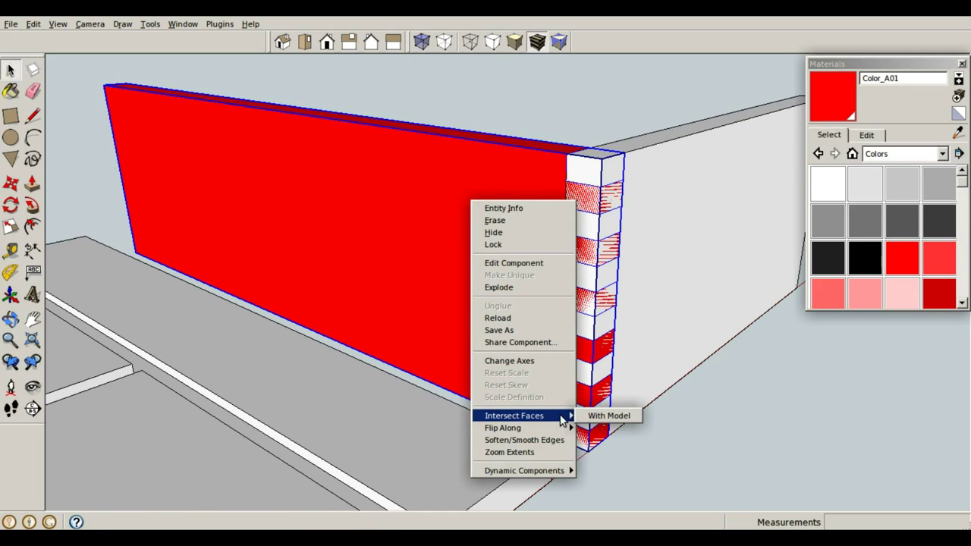
click(609, 416)
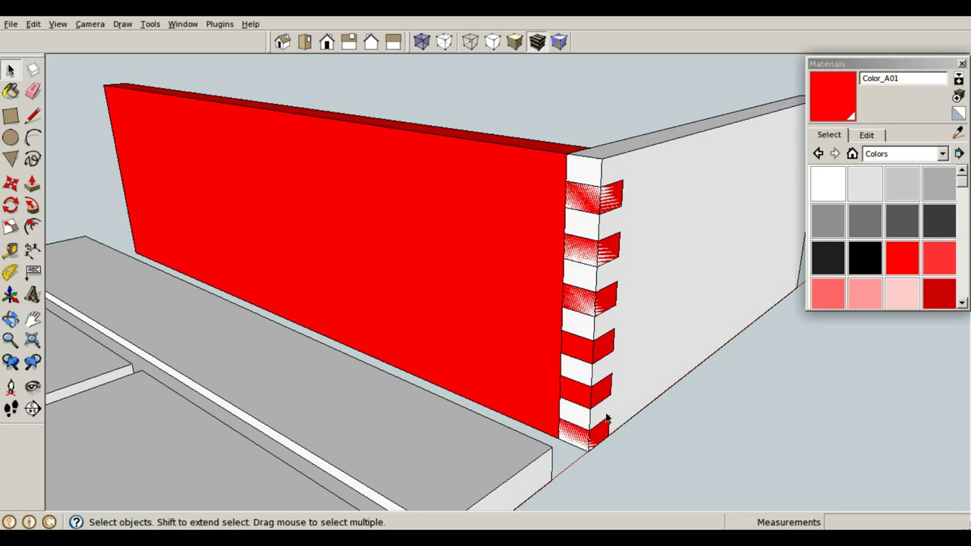
- Slide the red board away from the corner
click(500, 357)
key(m)
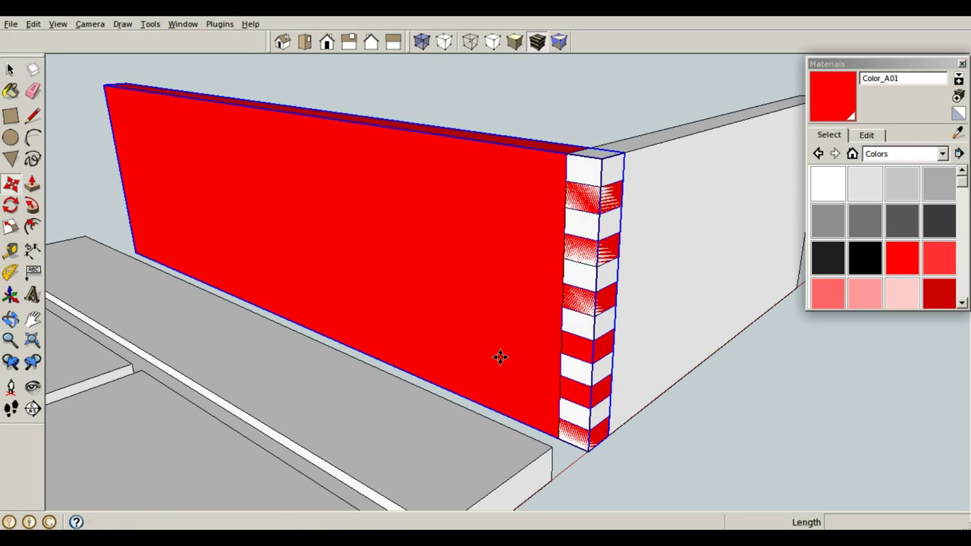
click(500, 355)
key(space)
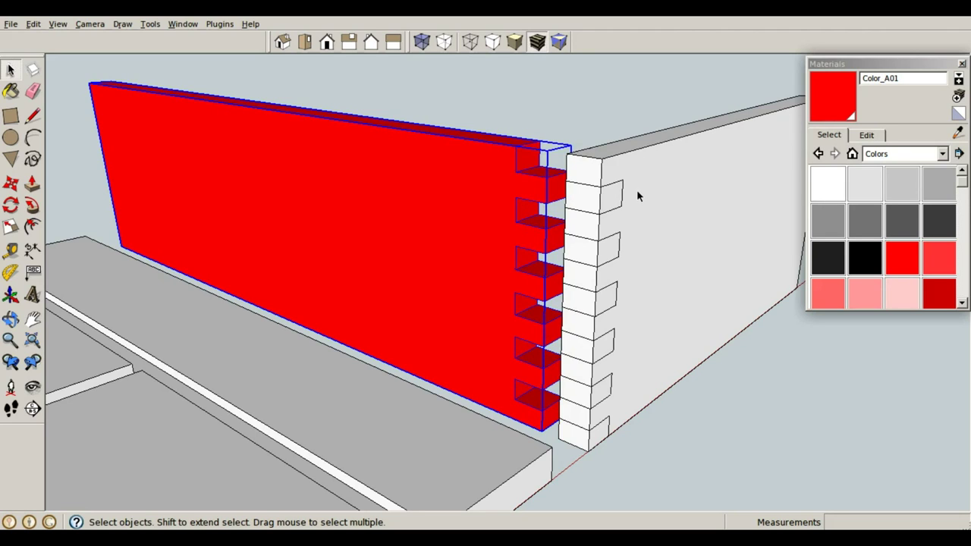
- Push each tenon face on the white end board in 3/4 inch
click(650, 208)
key(p)
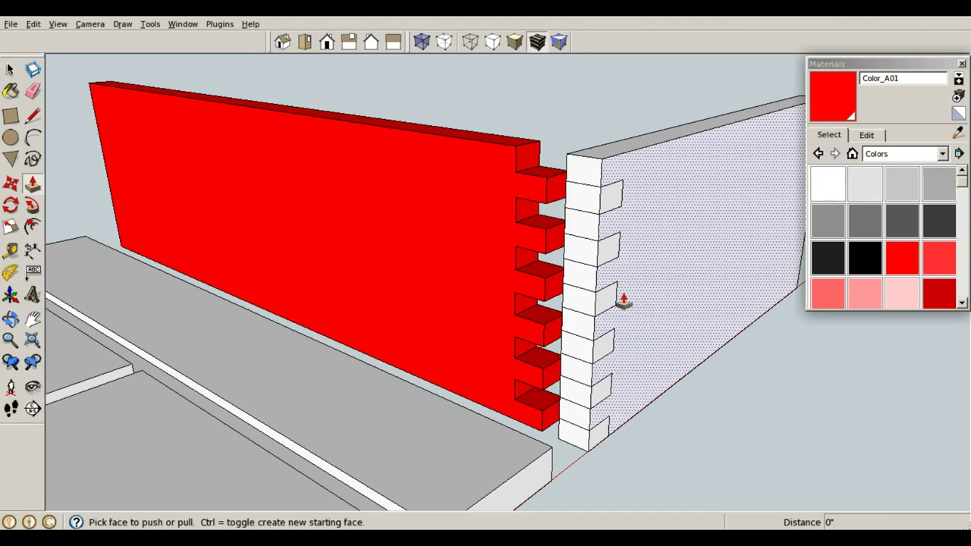
click(587, 207)
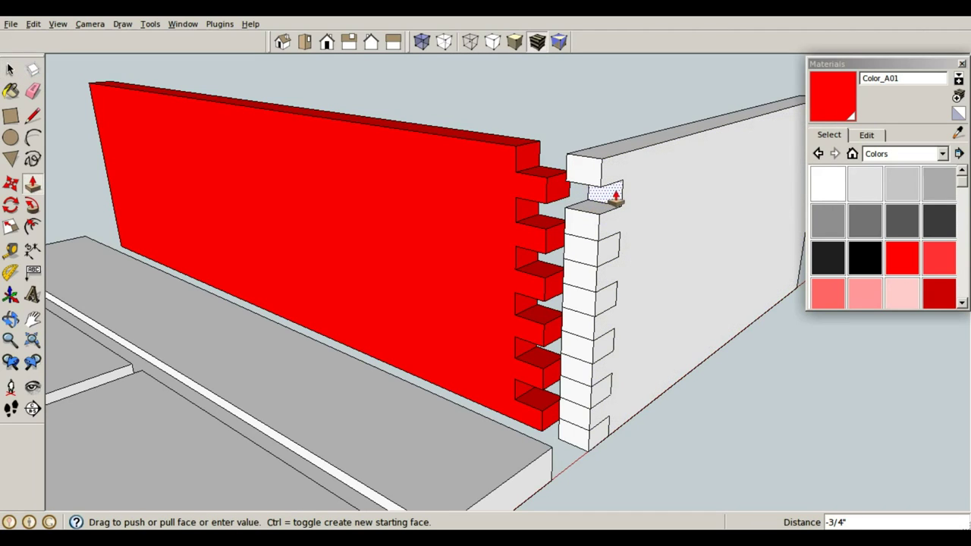
click(616, 195)
double_click(584, 261)
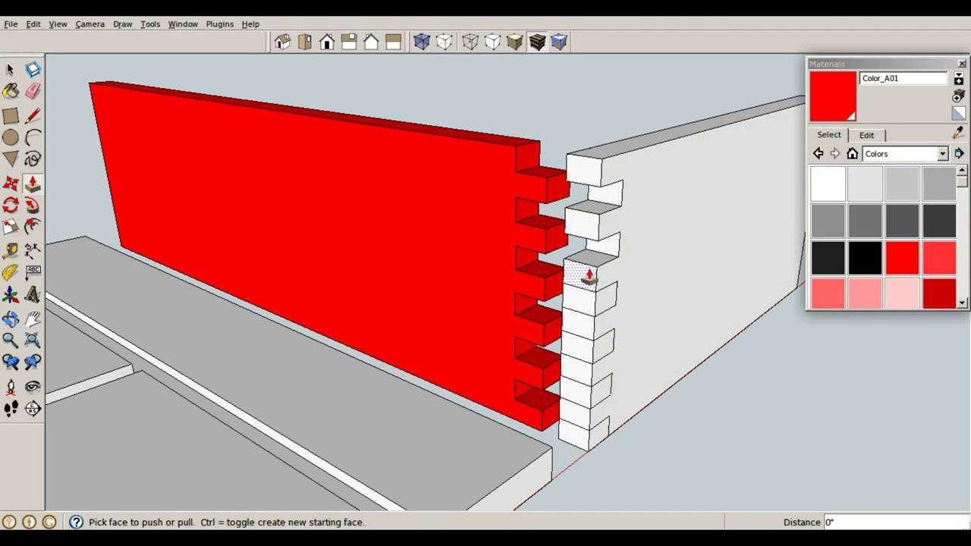
double_click(578, 323)
double_click(577, 351)
click(576, 396)
click(576, 398)
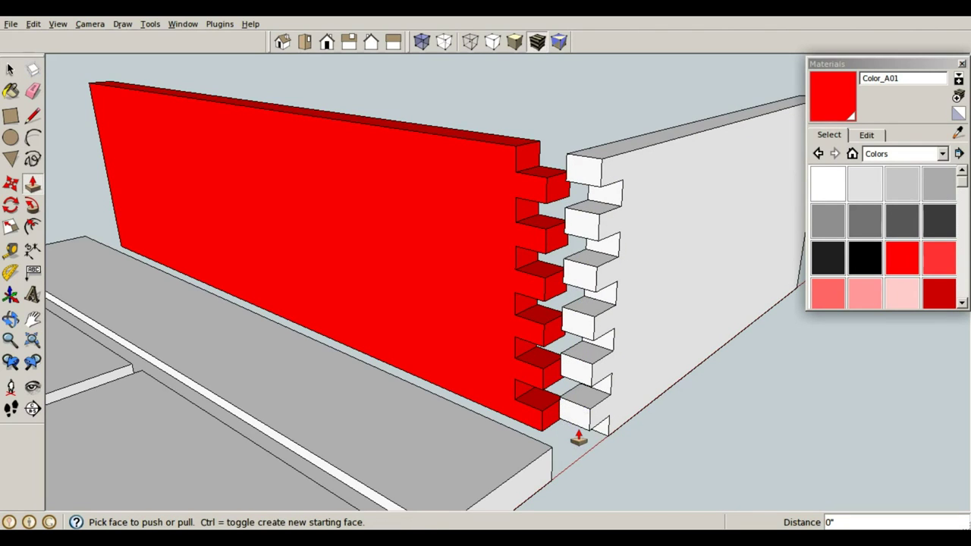
key(space)
- Make the whole white end board a component
triple_click(661, 243)
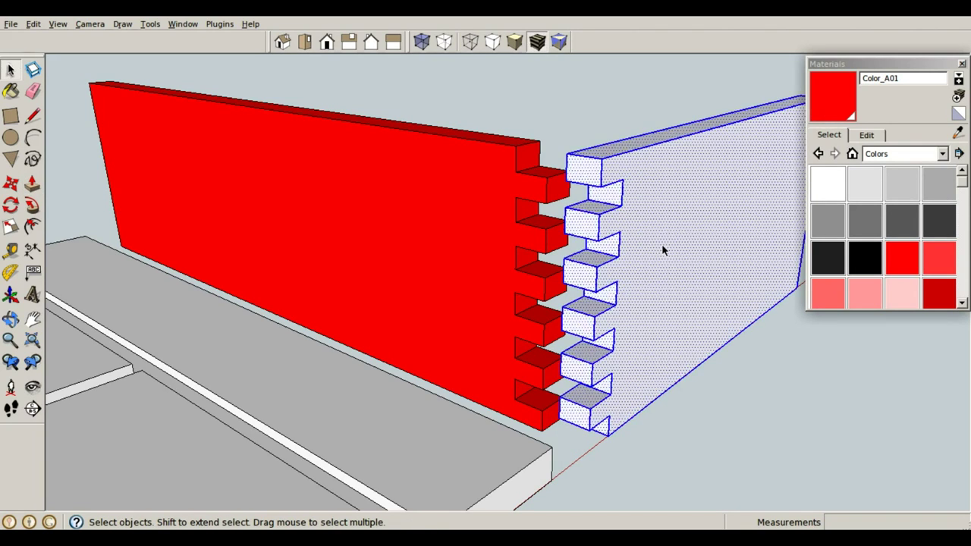
key(g)
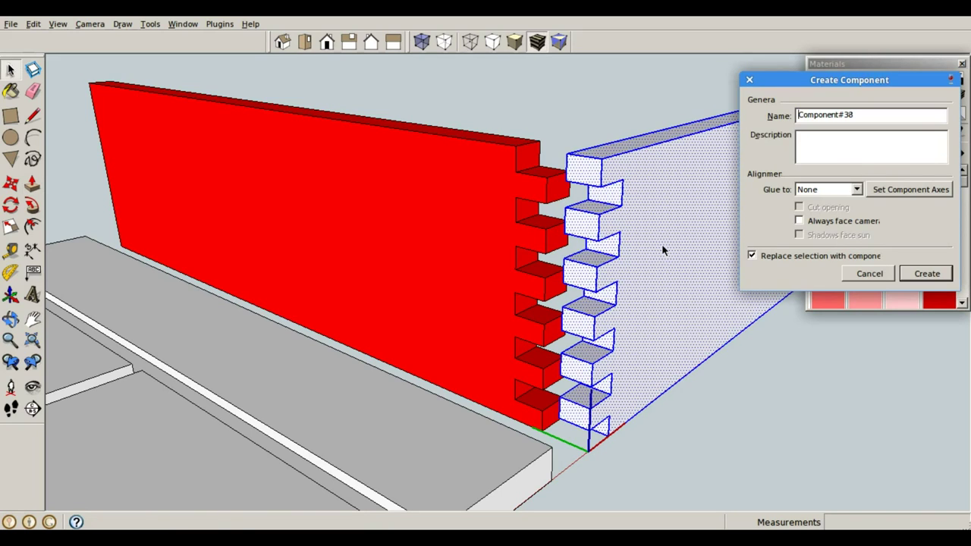
key(Return)
- Move the red board back so its fingers interlock with the white board's notches
click(439, 144)
key(m)
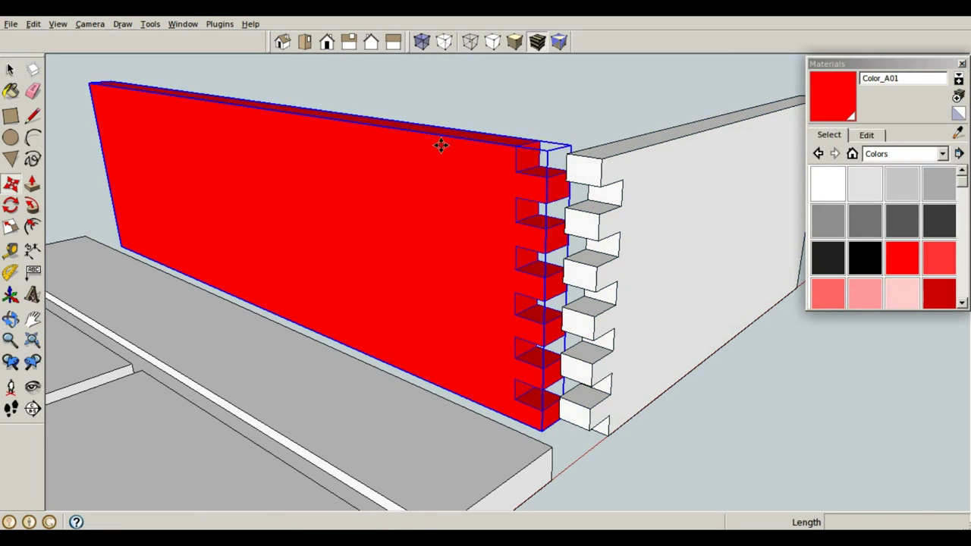
click(516, 144)
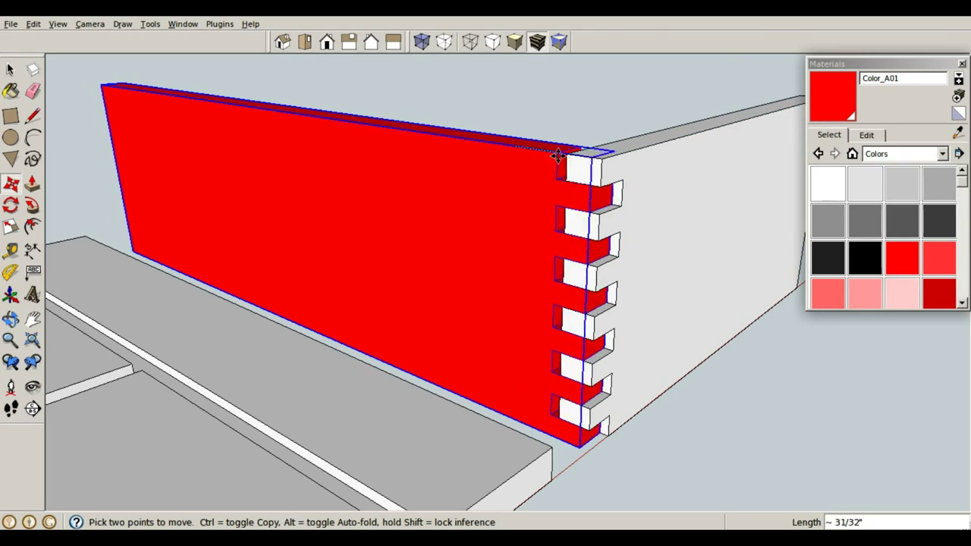
click(570, 155)
key(space)
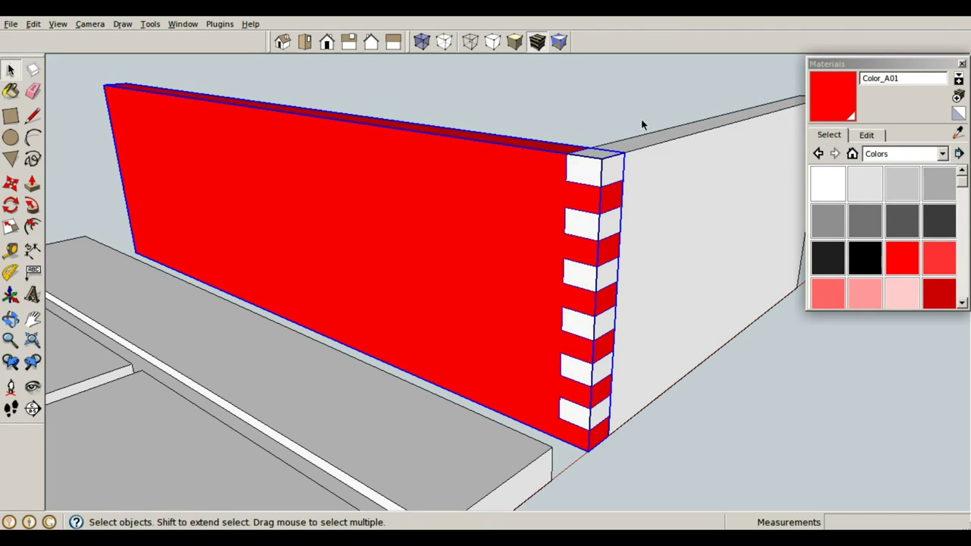
click(642, 124)
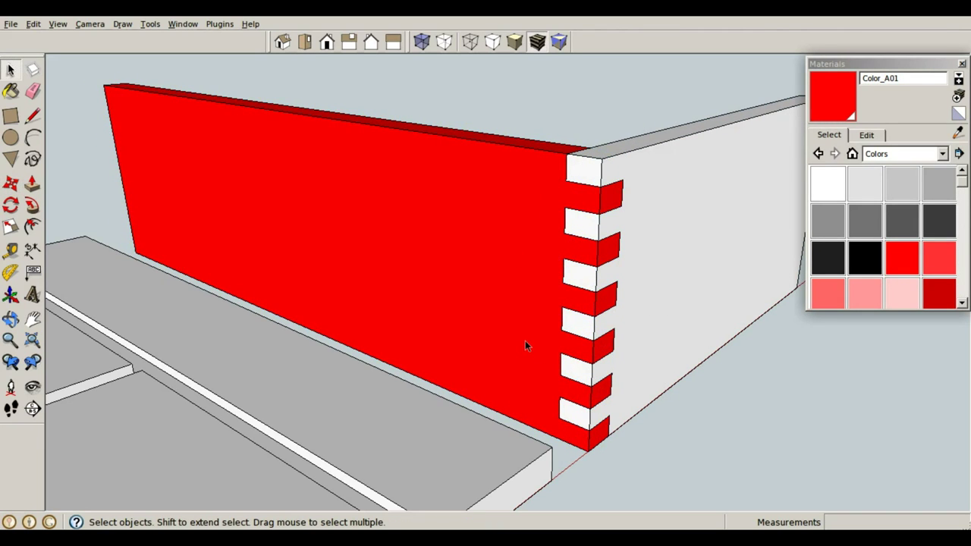
scroll(524, 346, down, 5)
middle_drag(650, 347, 570, 375)
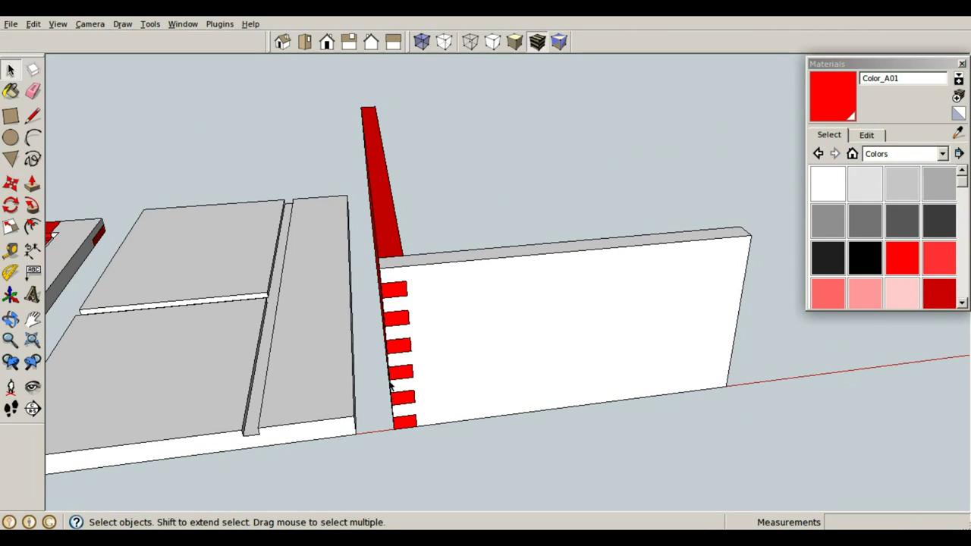
middle_drag(404, 351, 465, 325)
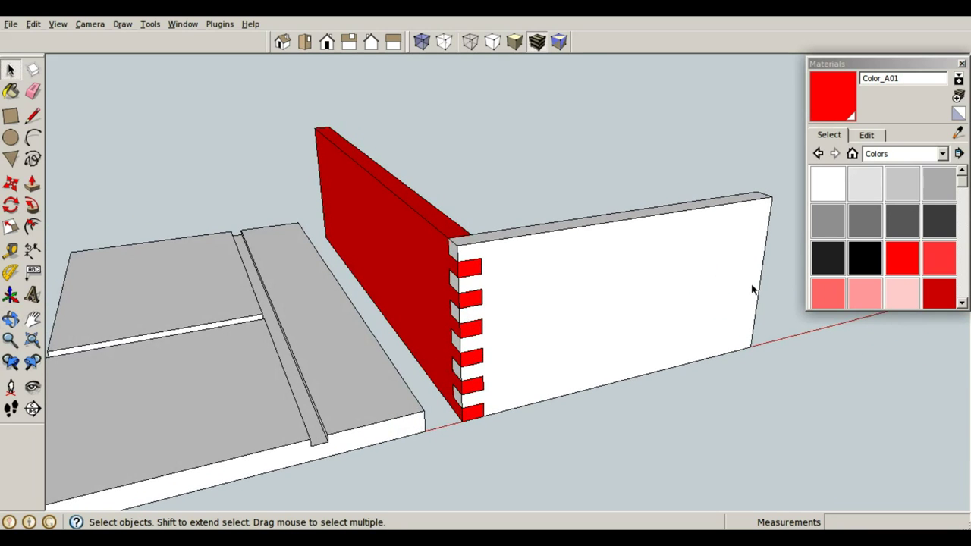
- Place a guide line along the white end board's right edge
middle_drag(748, 288, 648, 326)
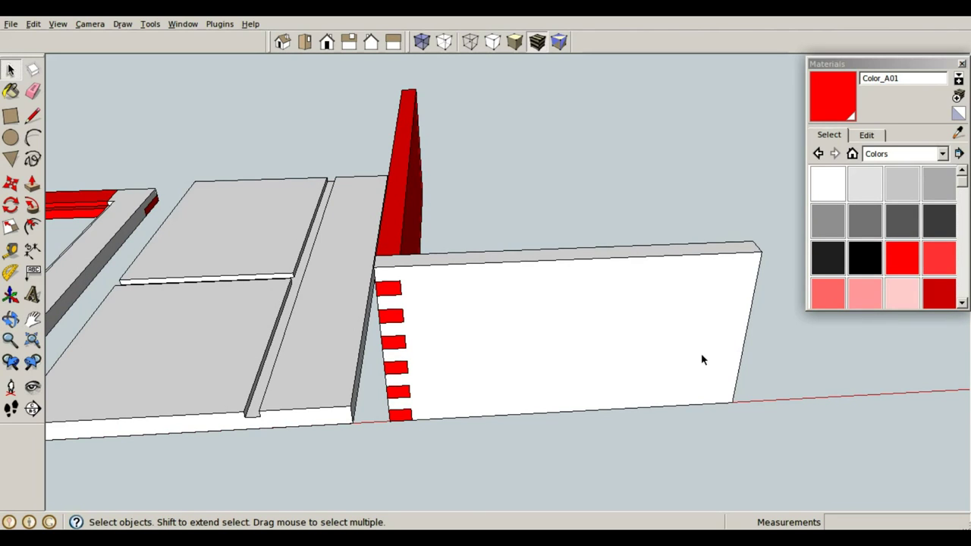
key(t)
click(741, 347)
click(737, 324)
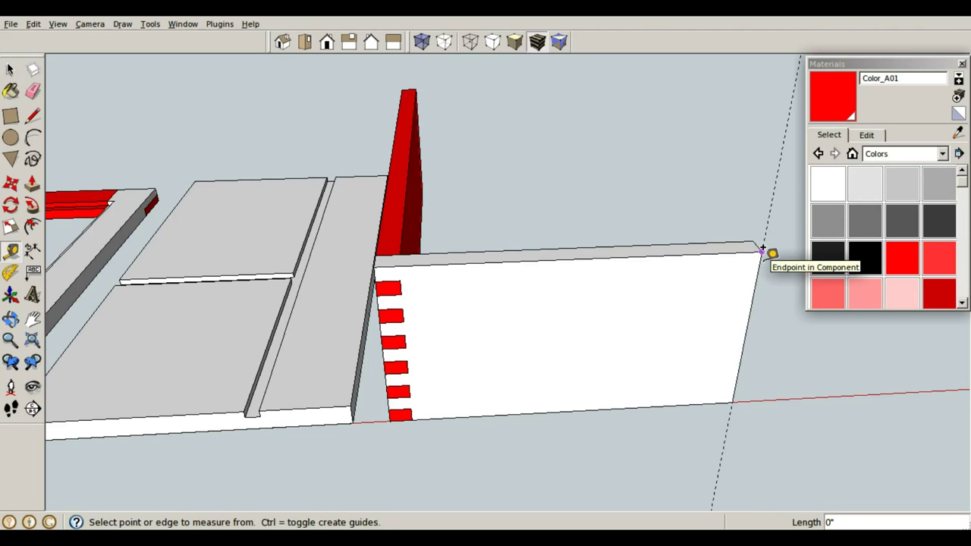
key(space)
- Edit the white end board and push its far end in about 2 9/16 inches
double_click(624, 298)
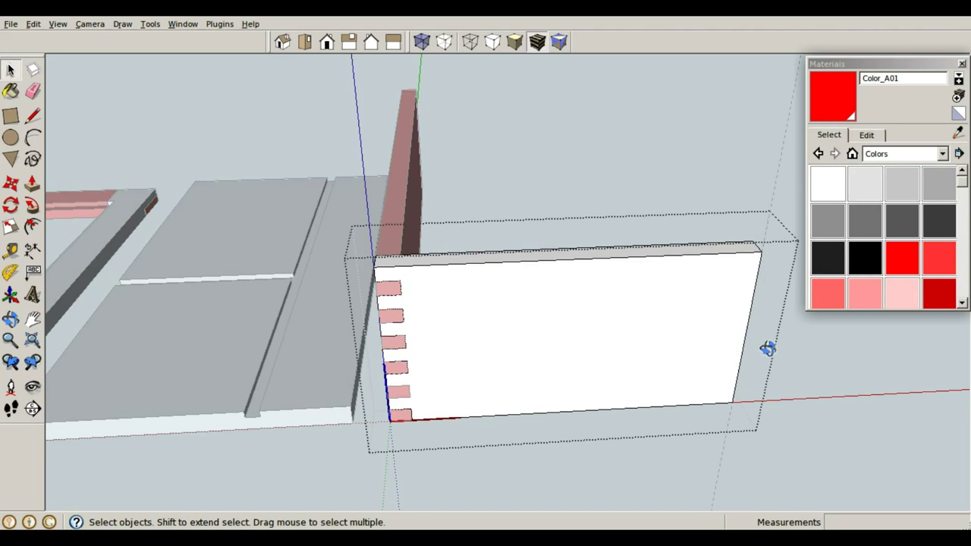
key(o)
drag(762, 351, 480, 304)
key(p)
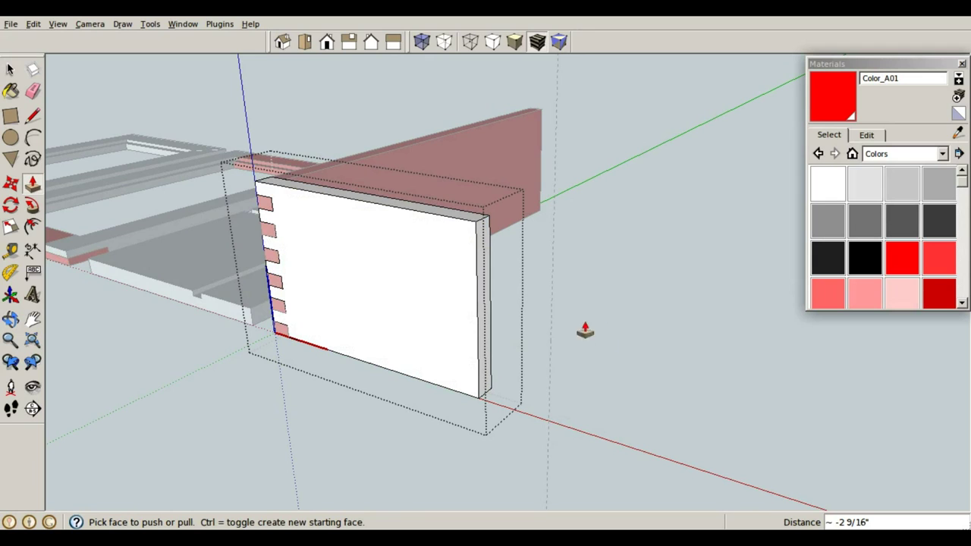
key(space)
- Copy the whole notched white board and place the copy a short gap to its right
triple_click(429, 295)
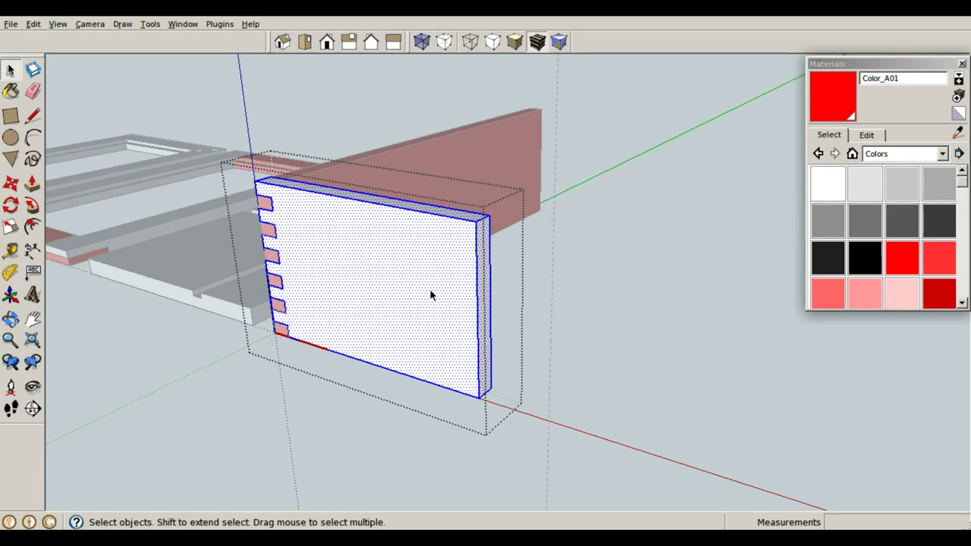
key(m)
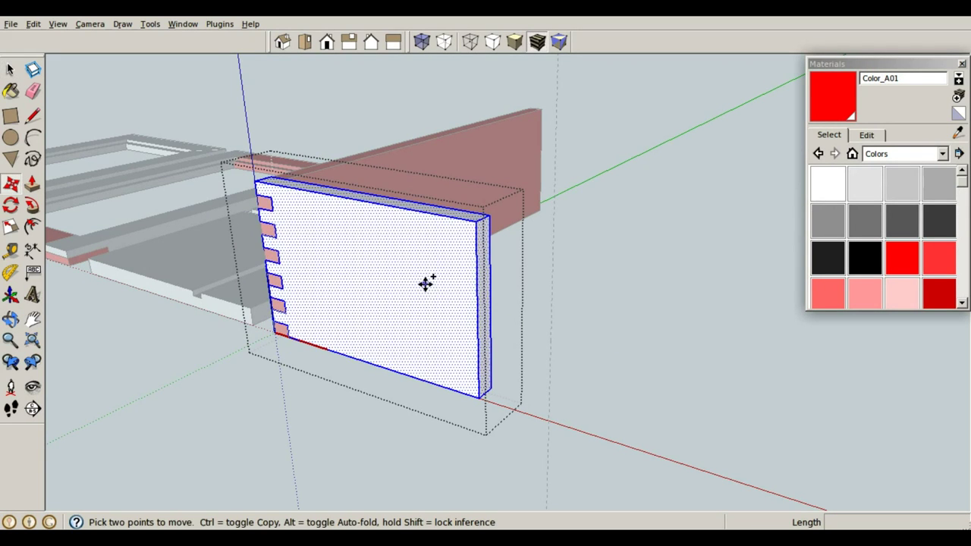
click(403, 275)
key(ctrl)
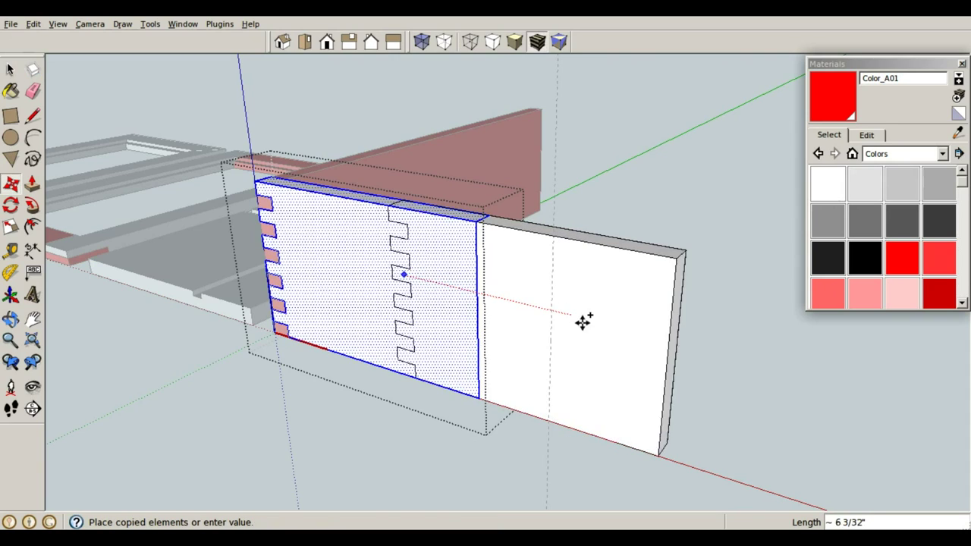
click(721, 351)
middle_drag(694, 358, 584, 381)
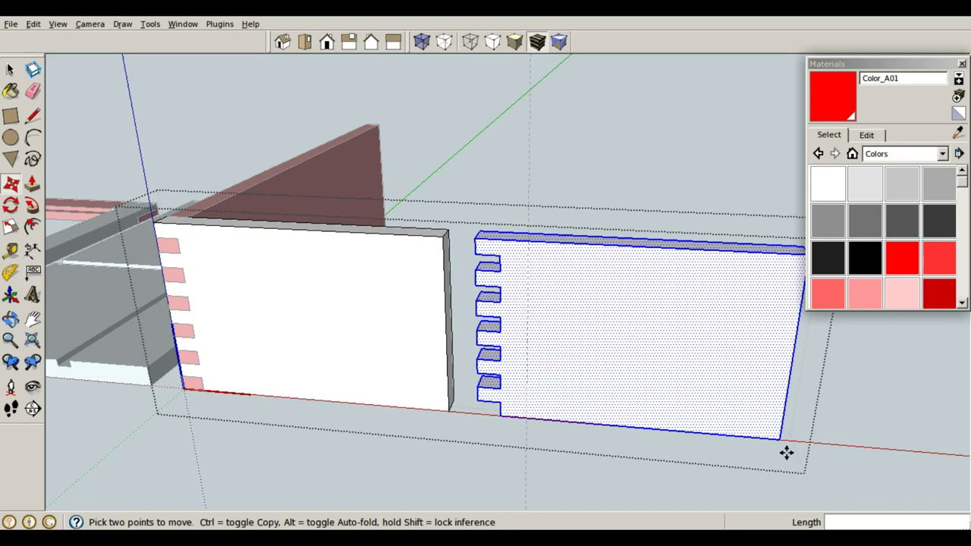
- Flip the copied board along the red direction so its notches face right
right_click(630, 335)
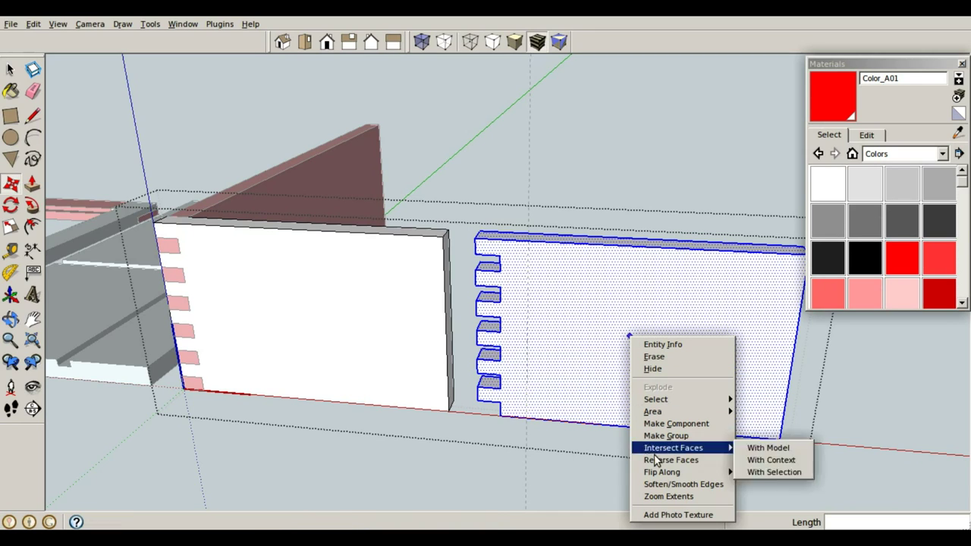
mouse_move(663, 475)
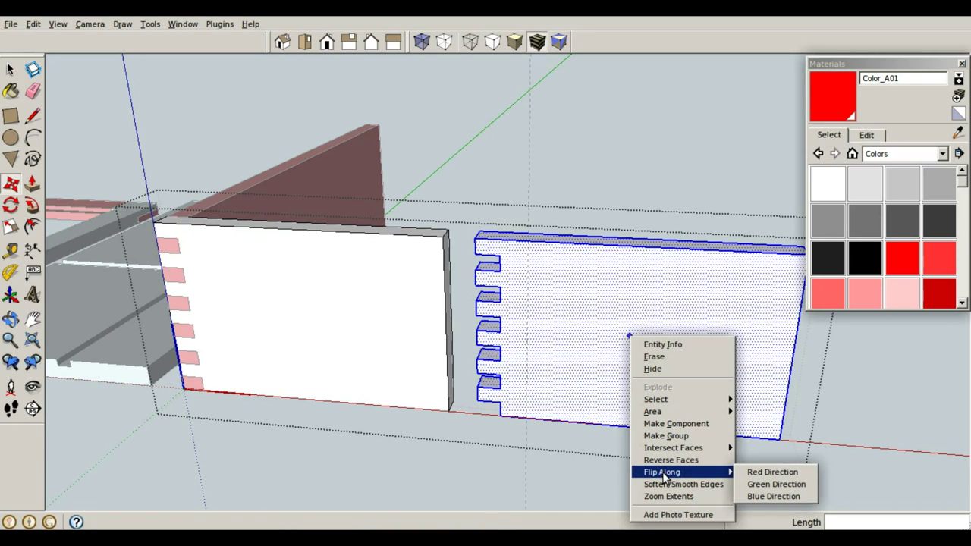
click(772, 471)
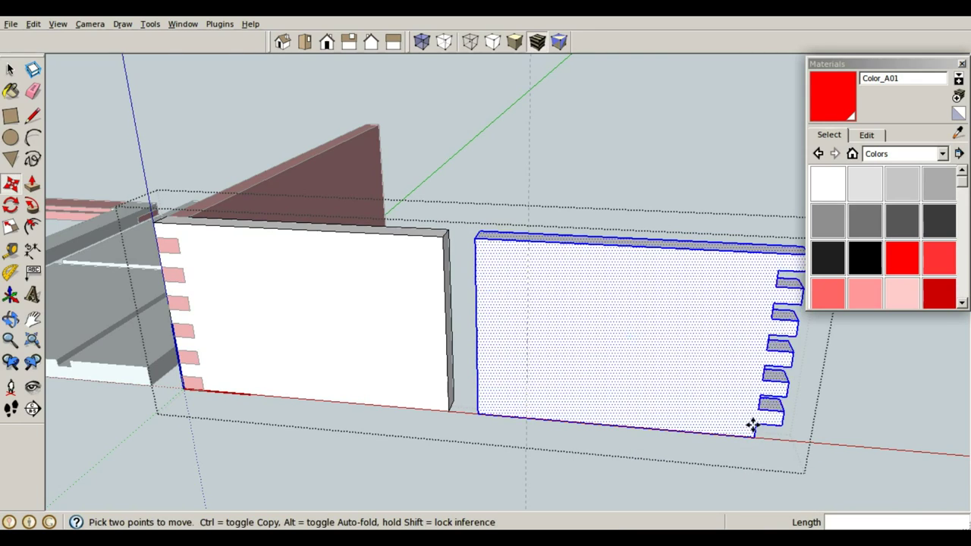
- Move the flipped copy left over the original, making one board notched at both ends
click(792, 319)
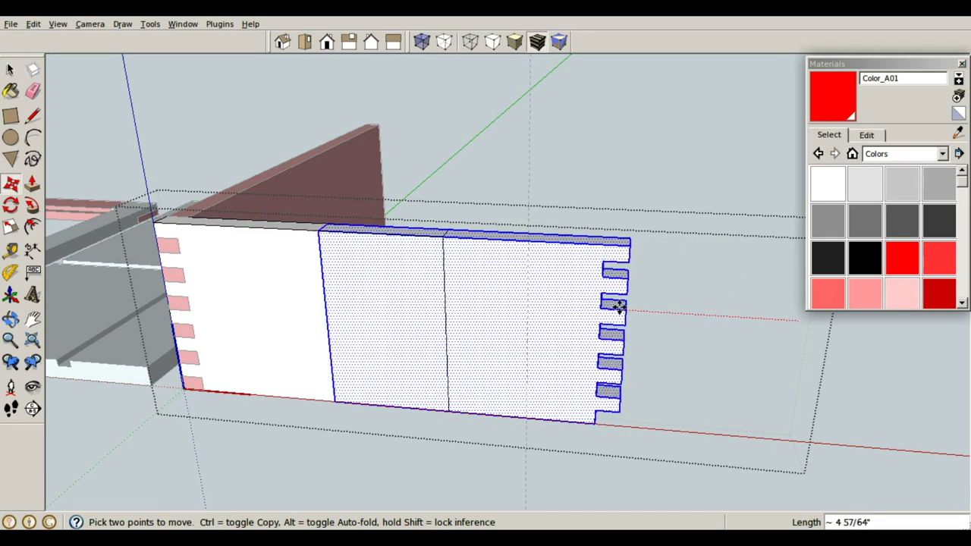
click(530, 305)
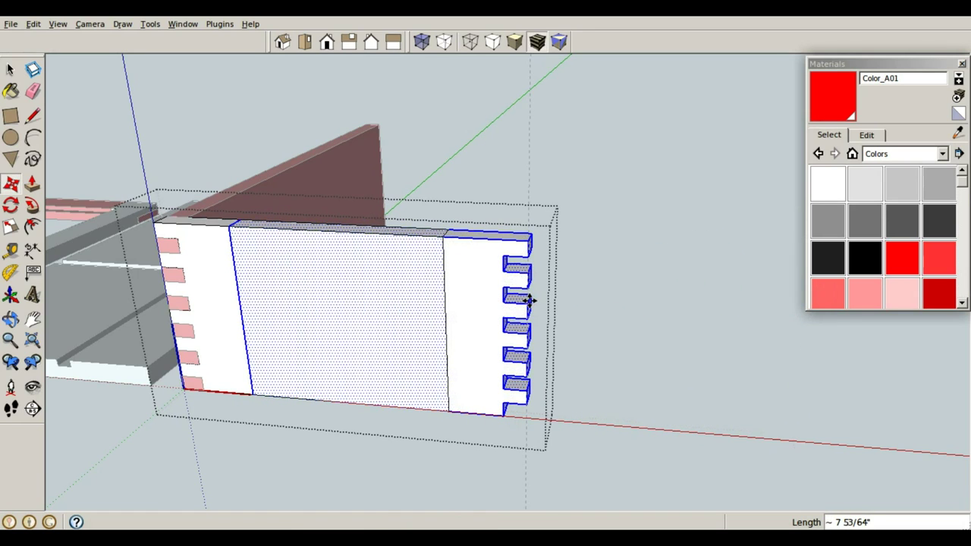
shift+middle_drag(596, 318, 689, 300)
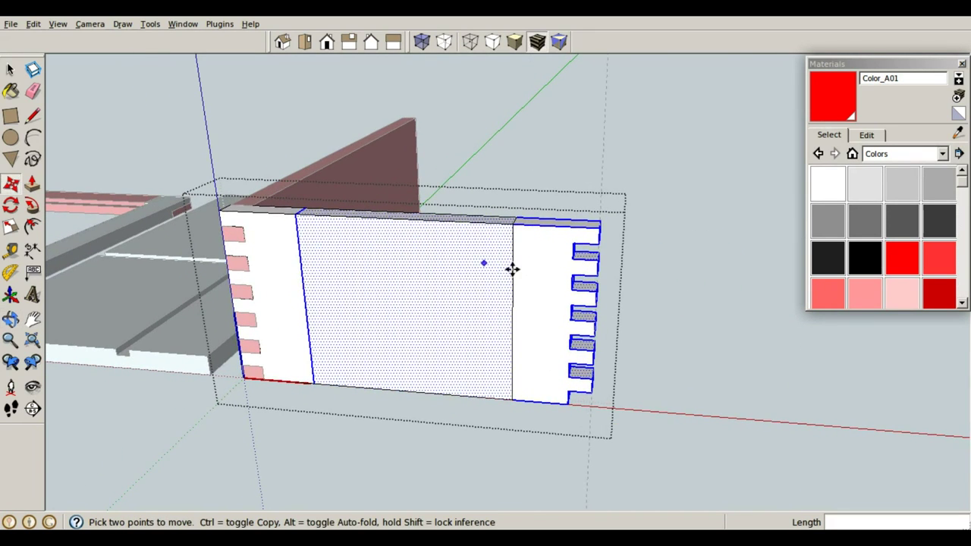
middle_drag(523, 273, 432, 275)
key(space)
- Erase the two leftover vertical seam lines inside the long white end board
click(494, 165)
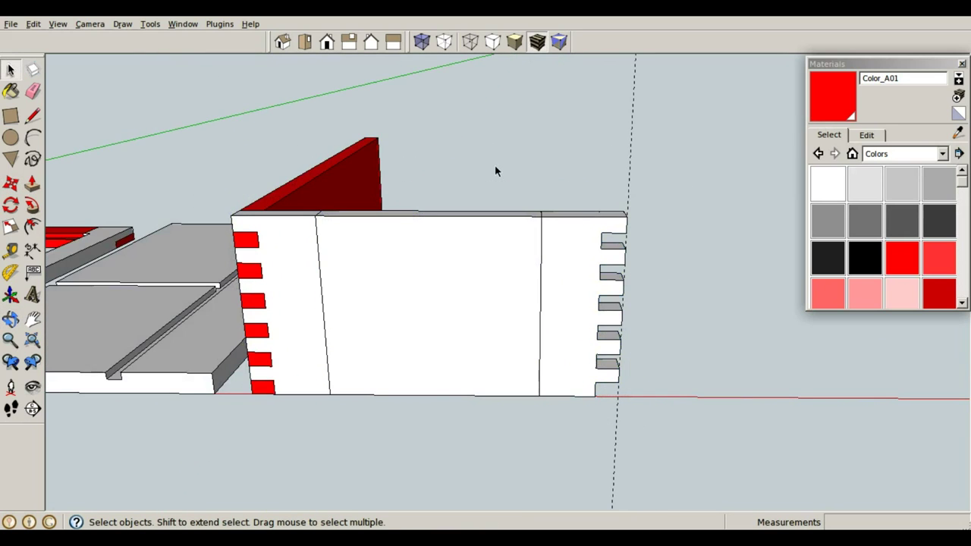
double_click(437, 295)
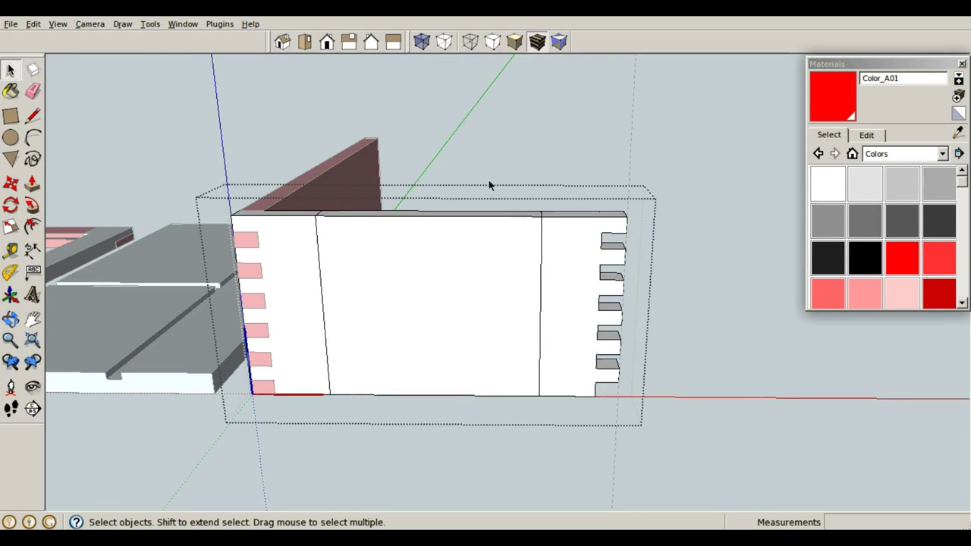
drag(496, 158, 575, 437)
key(Delete)
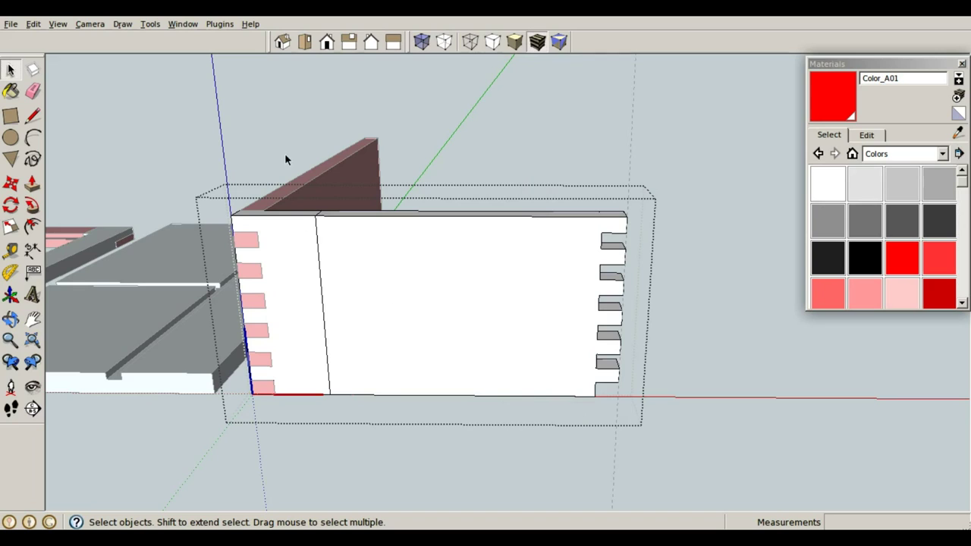
drag(284, 154, 393, 433)
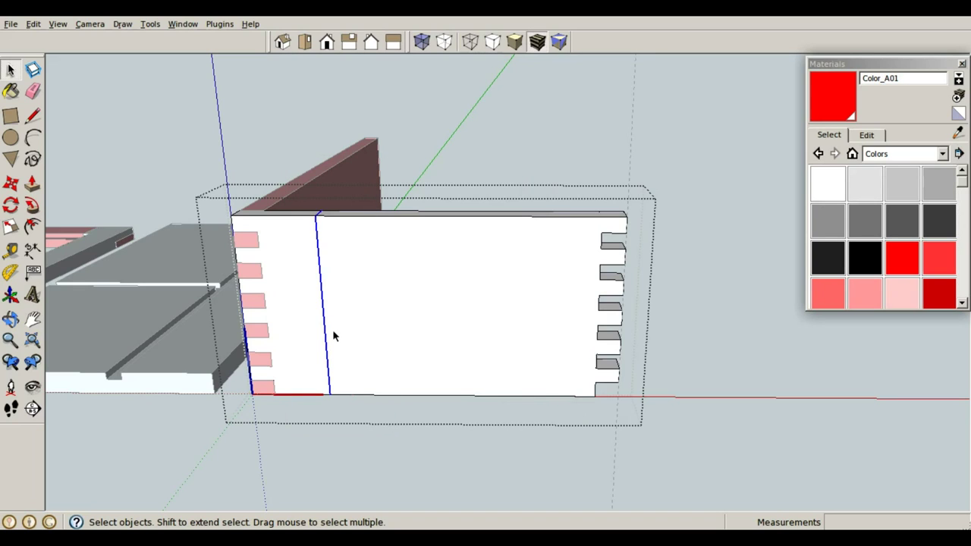
key(Delete)
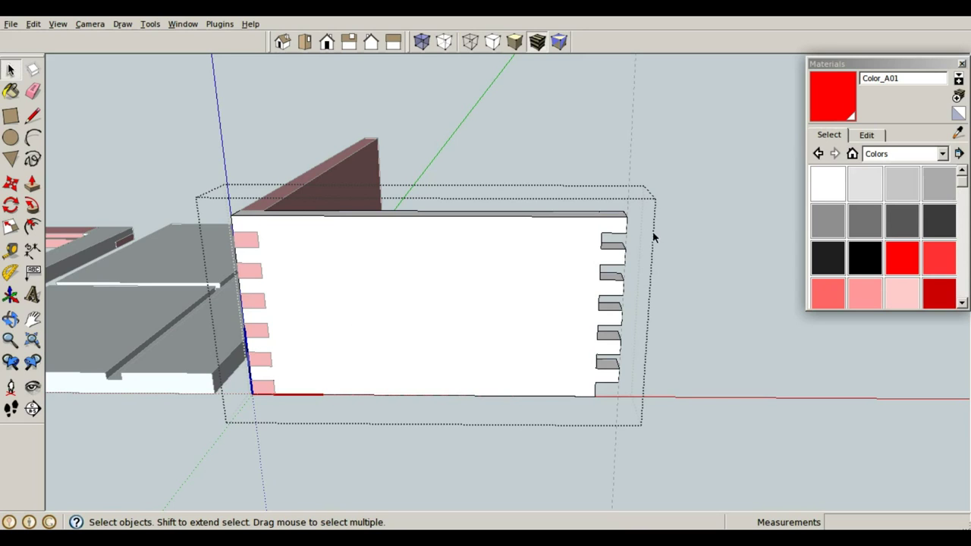
click(752, 314)
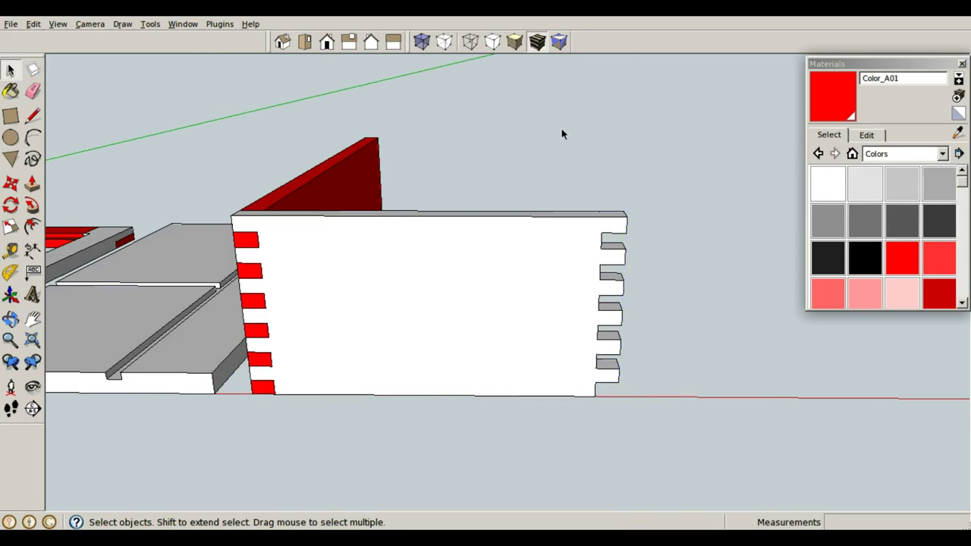
- Push the red board's plain left end in 4 55/64" to shorten it, then select the whole board
middle_drag(352, 258, 568, 244)
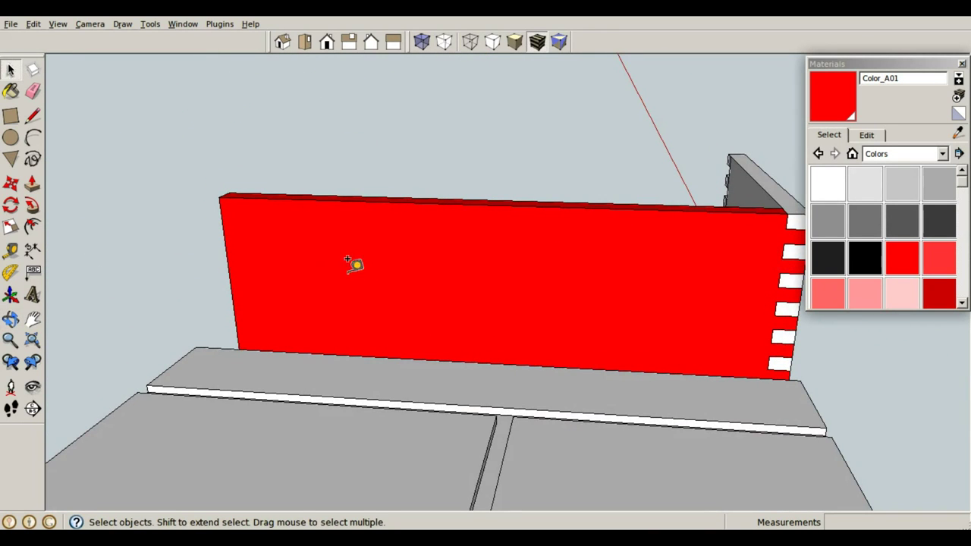
key(t)
click(230, 279)
key(Escape)
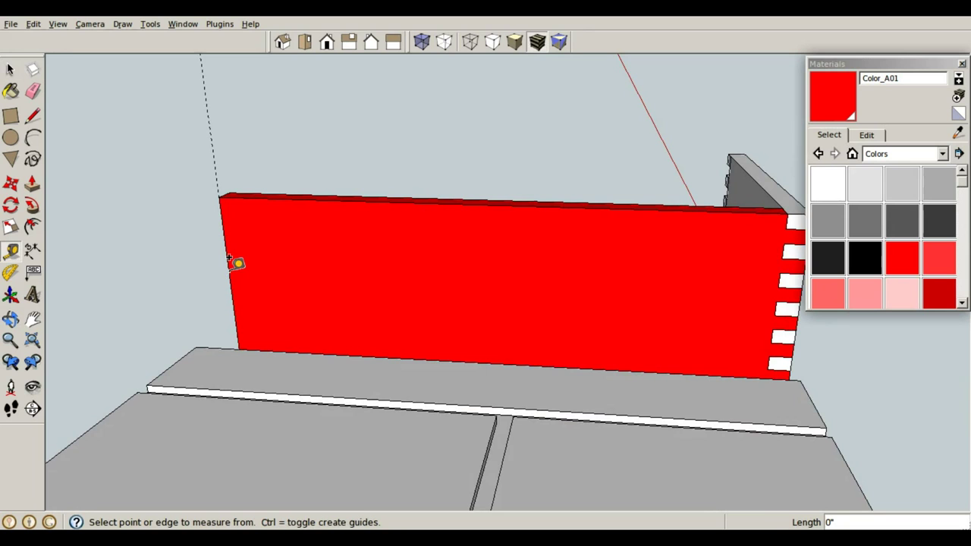
key(space)
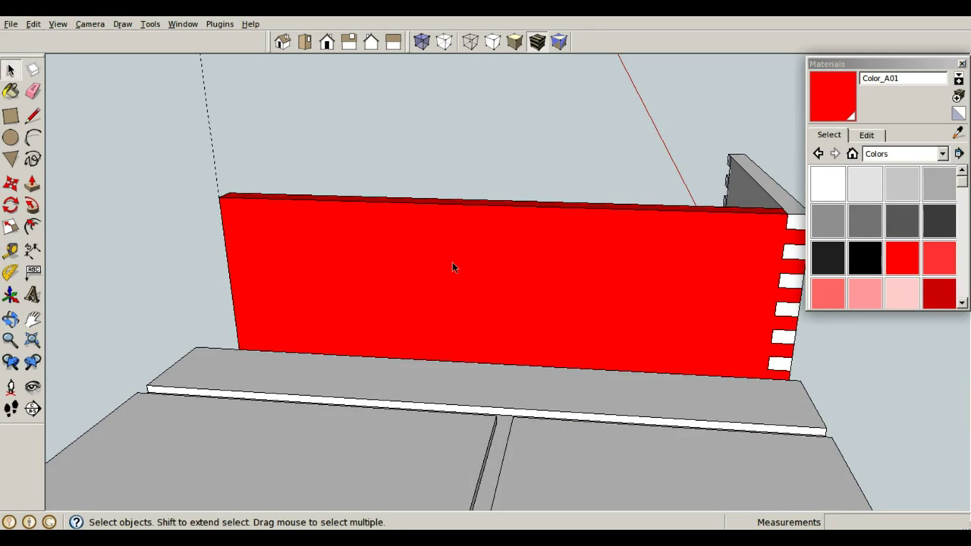
double_click(452, 261)
middle_drag(452, 262, 682, 277)
key(p)
drag(177, 362, 344, 305)
key(space)
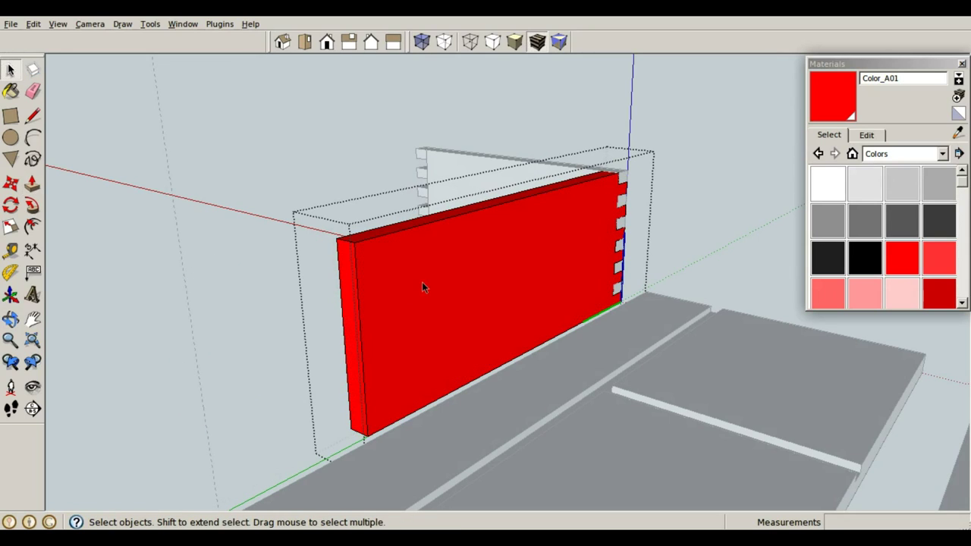
triple_click(424, 284)
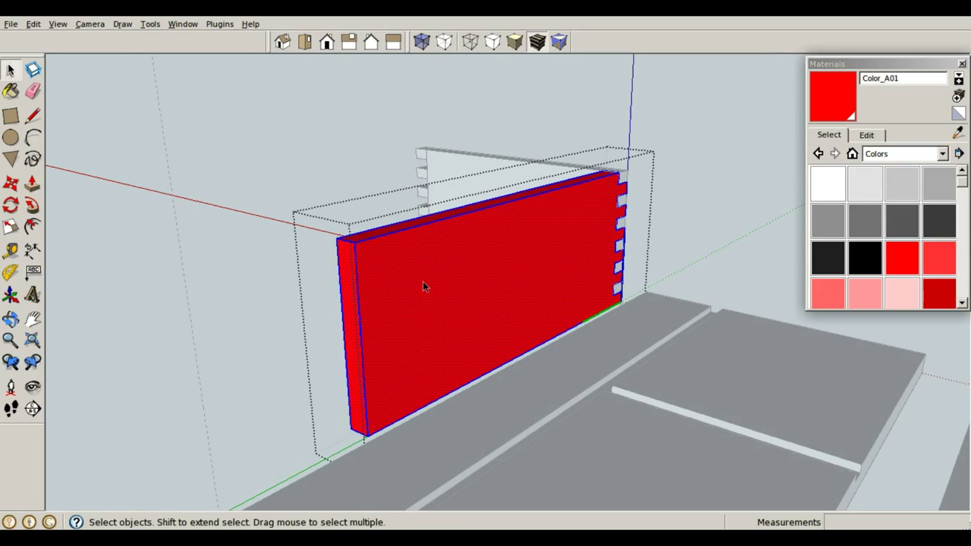
- Copy the red side board to the left of the original
key(m)
middle_drag(425, 282, 356, 296)
key(ctrl)
click(724, 237)
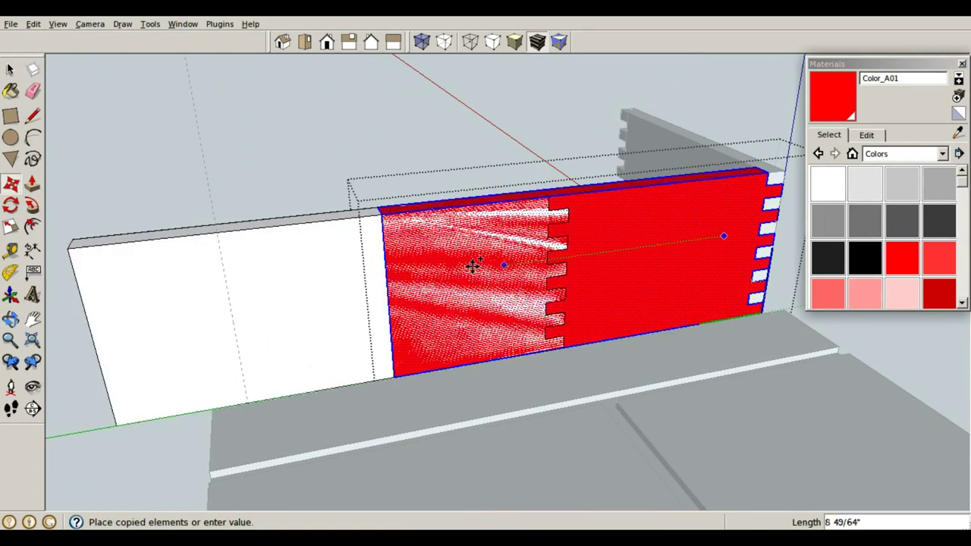
click(287, 291)
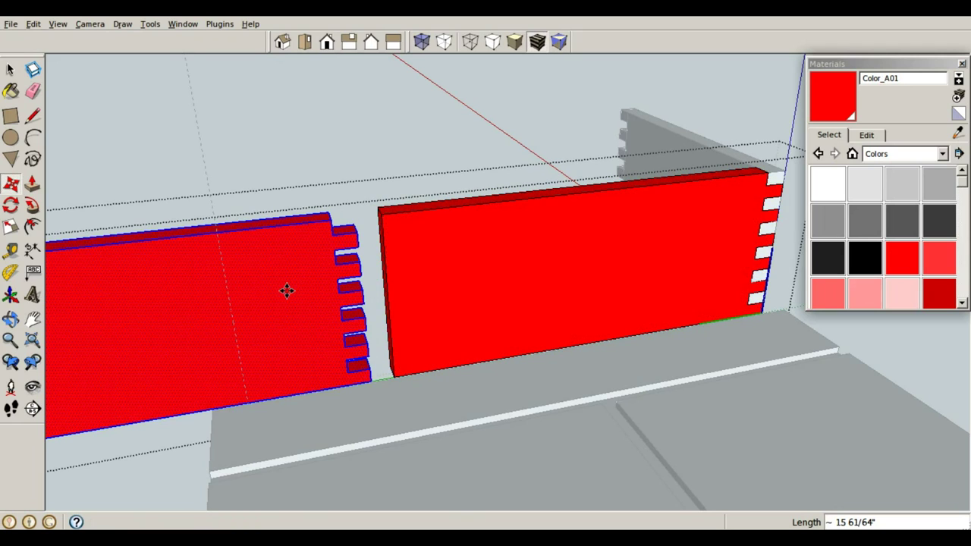
- Flip the copied board along the green direction so its fingers face the far left
right_click(287, 291)
mouse_move(310, 428)
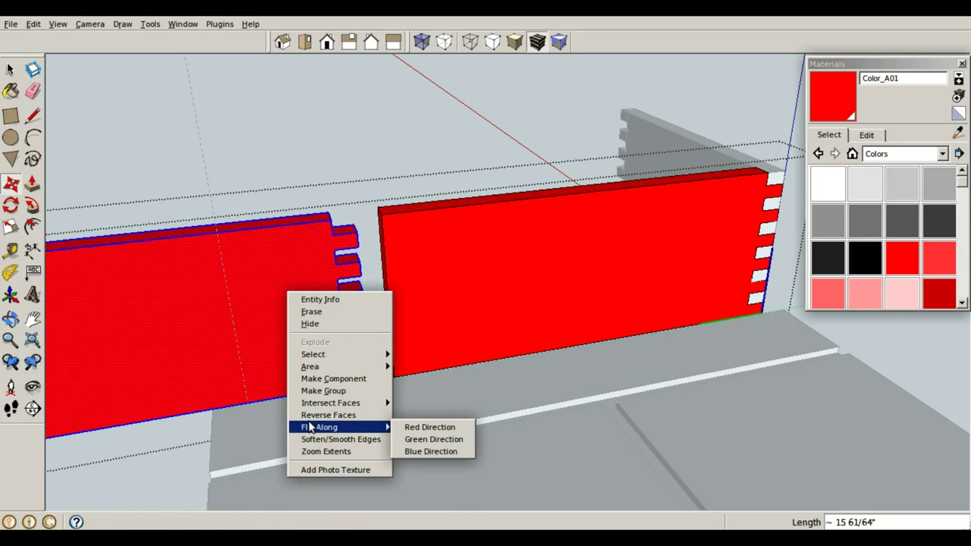
click(424, 440)
middle_drag(423, 440, 604, 359)
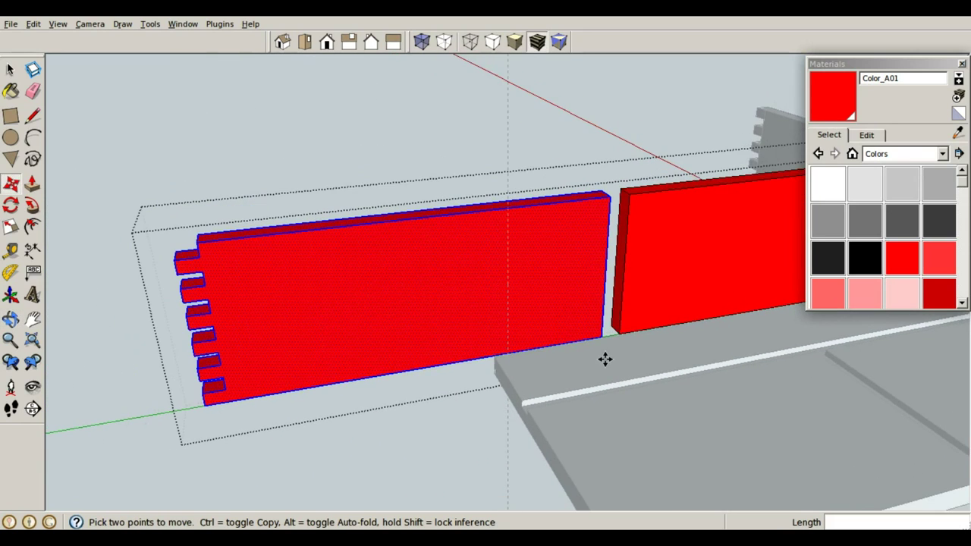
- Move and copy the flipped piece so it butts against the red board's end
click(196, 243)
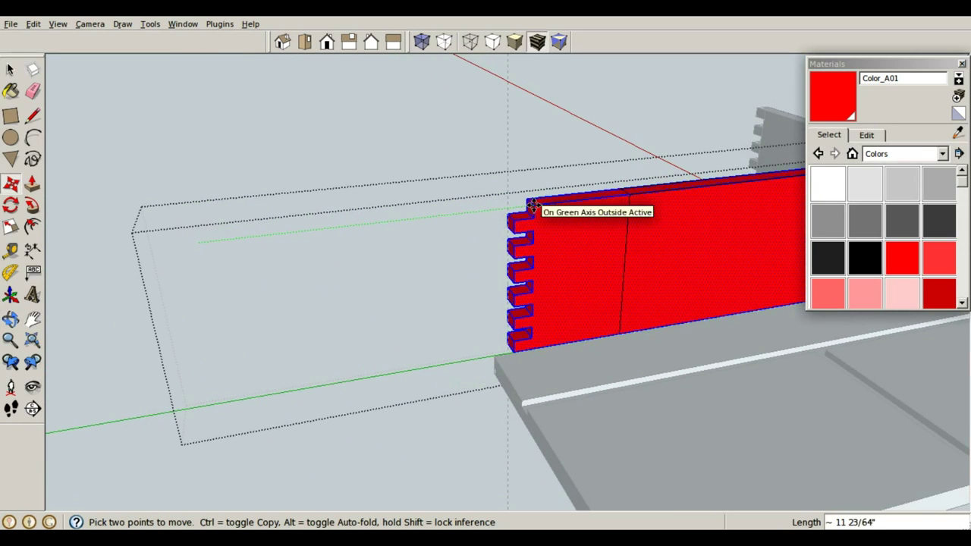
click(556, 206)
click(546, 215)
key(ctrl)
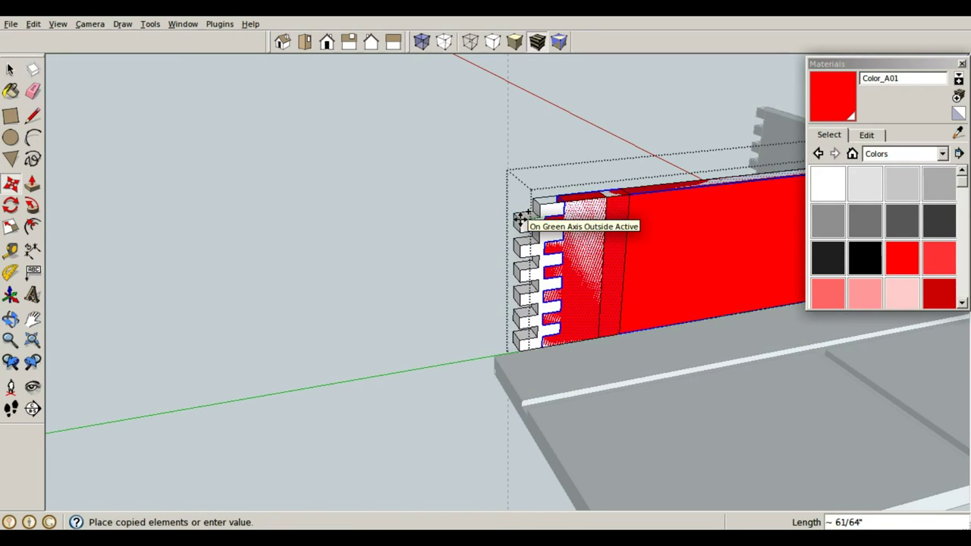
click(227, 253)
click(174, 260)
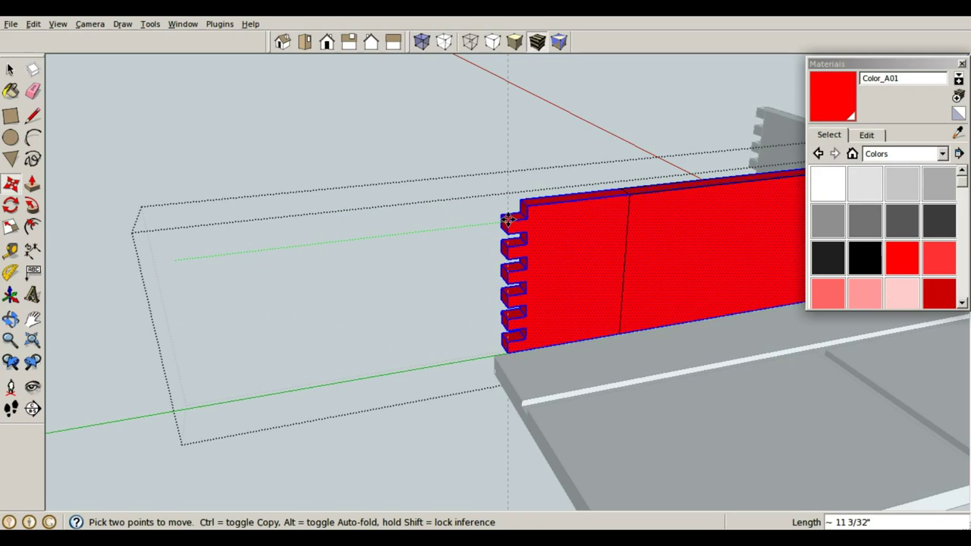
click(508, 220)
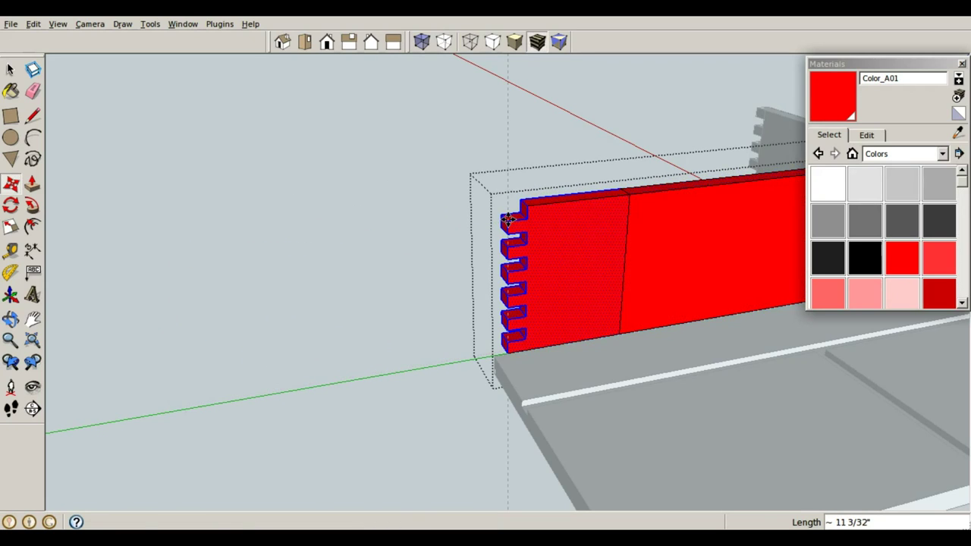
key(space)
- Erase the two leftover vertical seam lines where the red pieces join
middle_drag(578, 263, 401, 171)
drag(428, 219, 497, 402)
key(Delete)
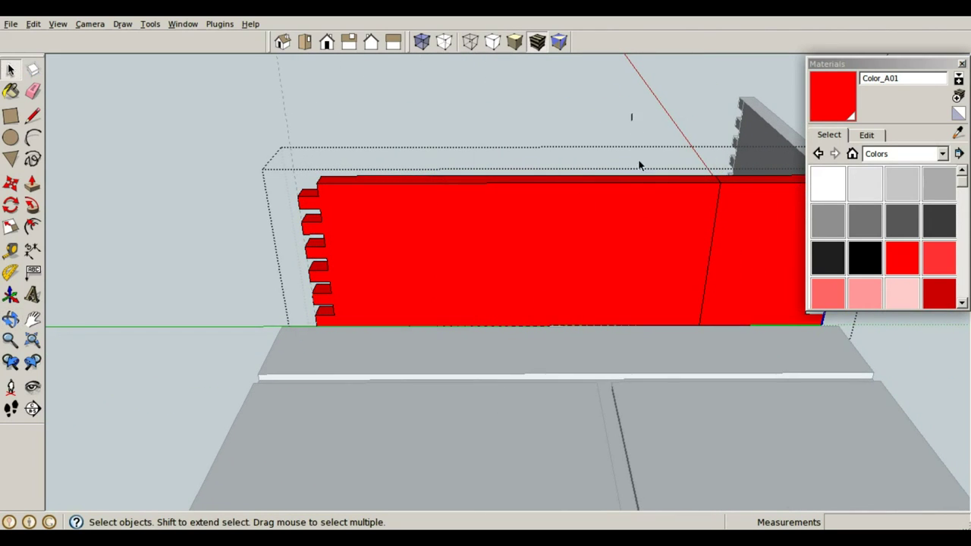
drag(644, 189, 735, 403)
key(Delete)
middle_drag(560, 321, 643, 251)
middle_drag(384, 117, 330, 258)
- Copy the red side board to the opposite side of the box
middle_drag(490, 237, 531, 226)
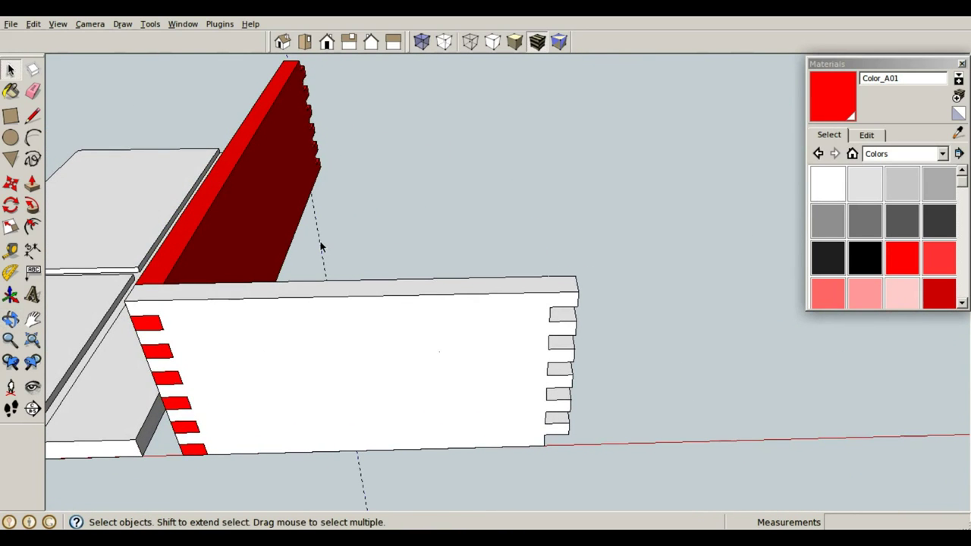
middle_drag(250, 230, 375, 260)
click(345, 254)
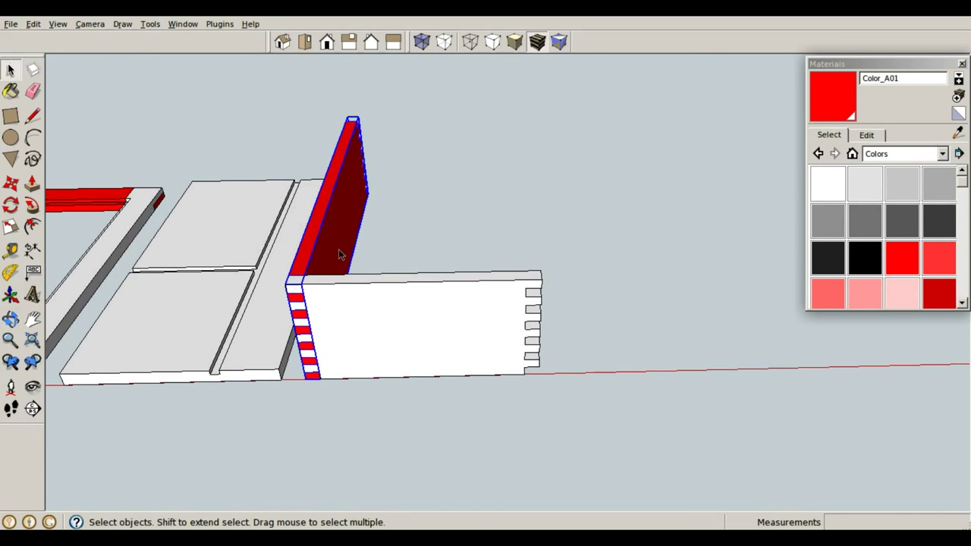
key(m)
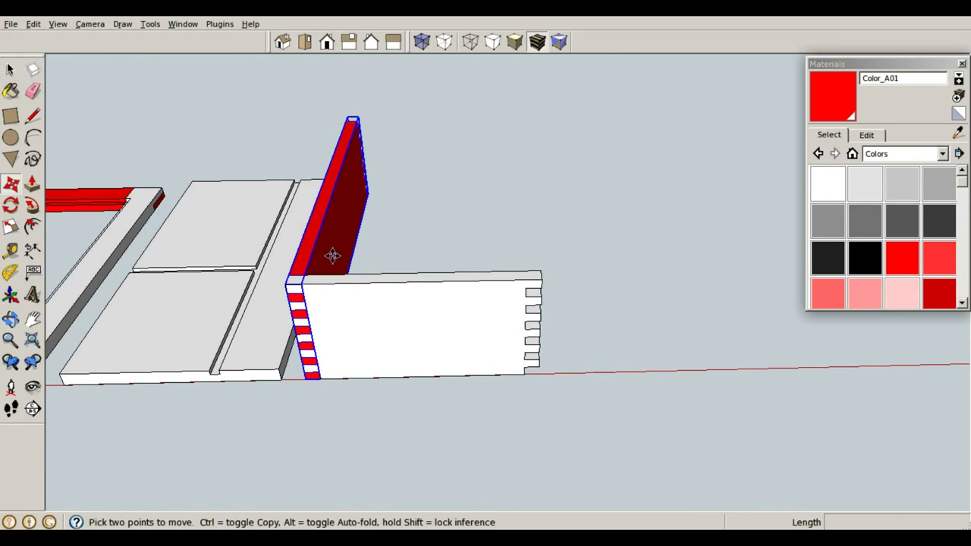
key(ctrl)
click(299, 282)
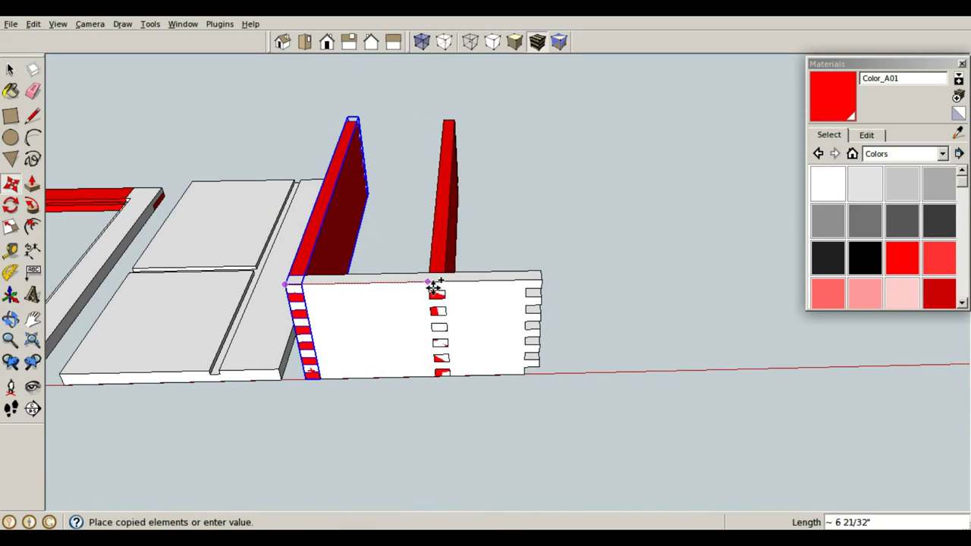
click(528, 292)
key(space)
- Copy the white end board toward the far end, then undo the misplaced copy
click(512, 303)
middle_drag(513, 303, 245, 340)
key(m)
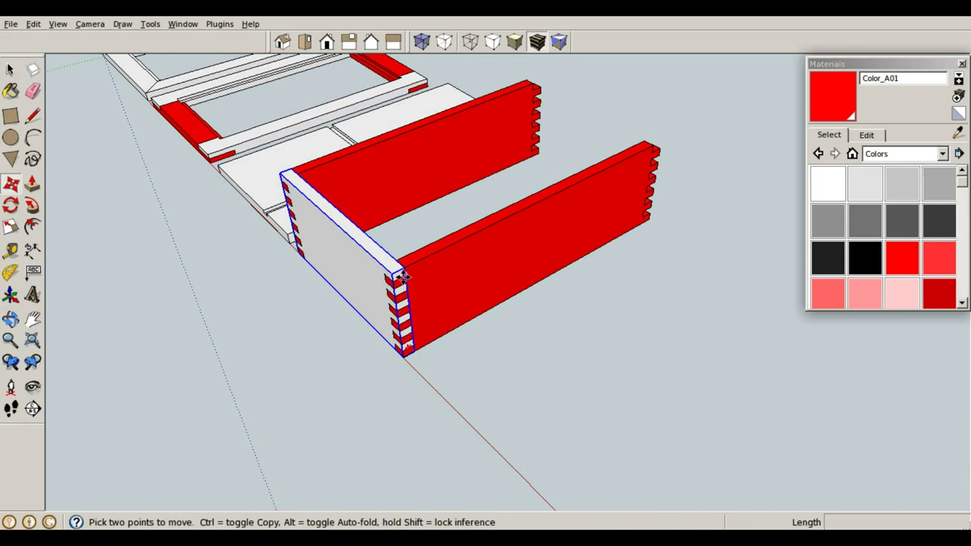
click(400, 278)
key(ctrl)
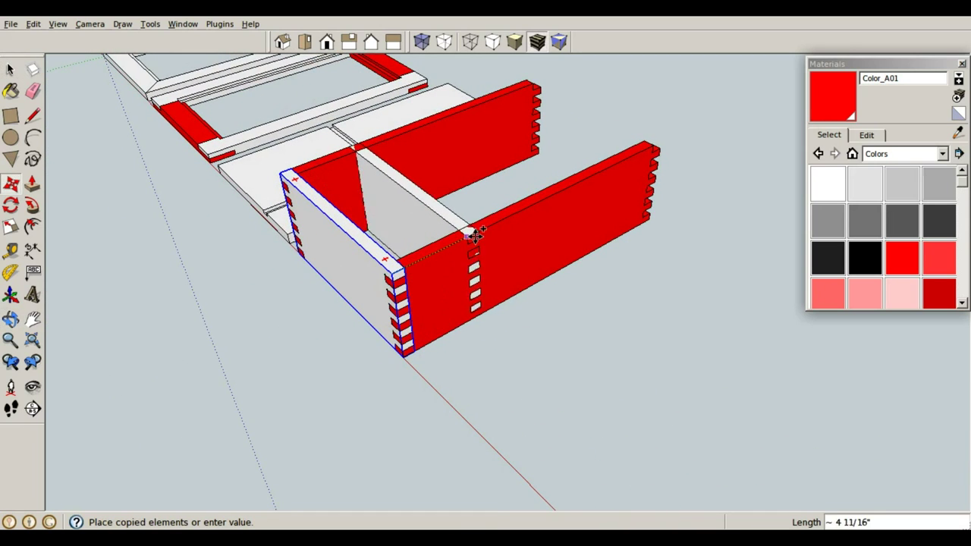
click(655, 149)
key(ctrl+z)
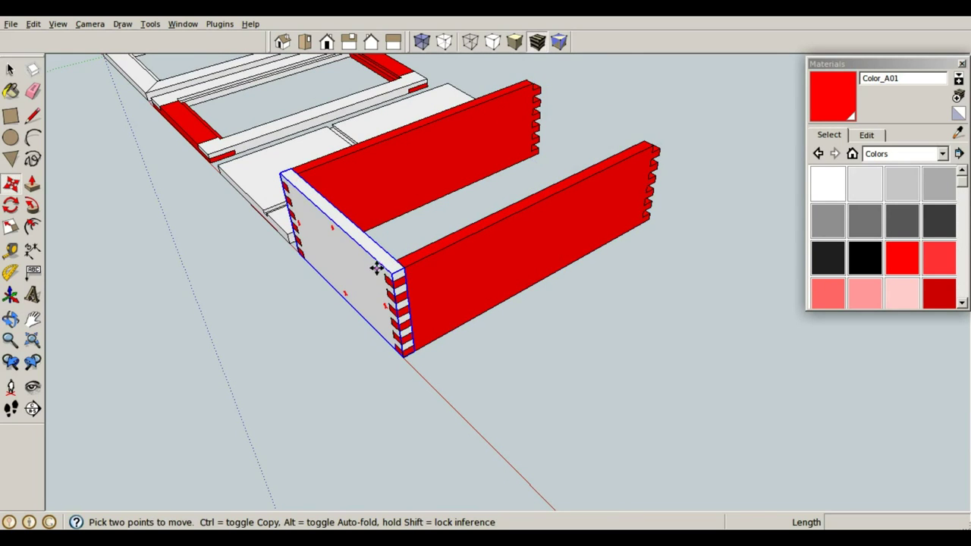
key(space)
- Copy the white end board to close the far end of the box
key(m)
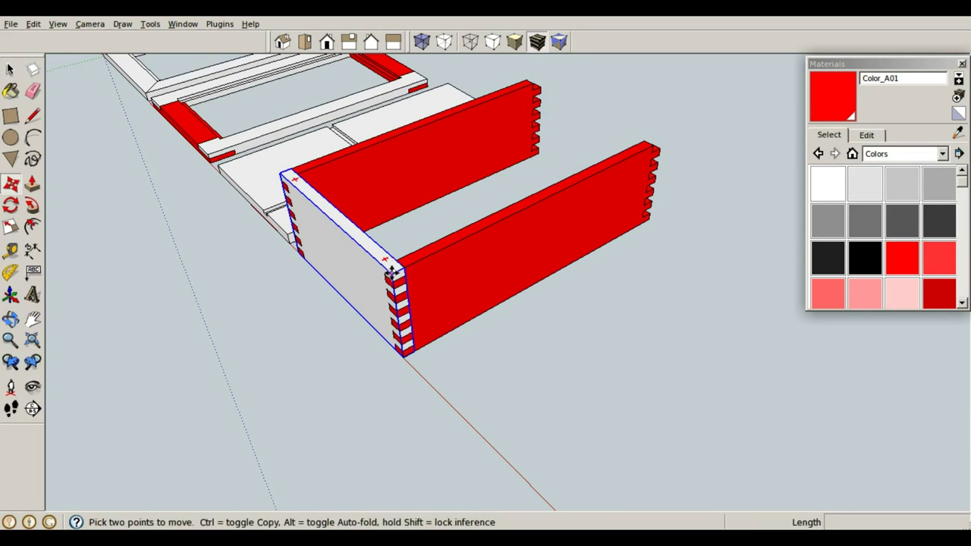
click(394, 273)
key(ctrl)
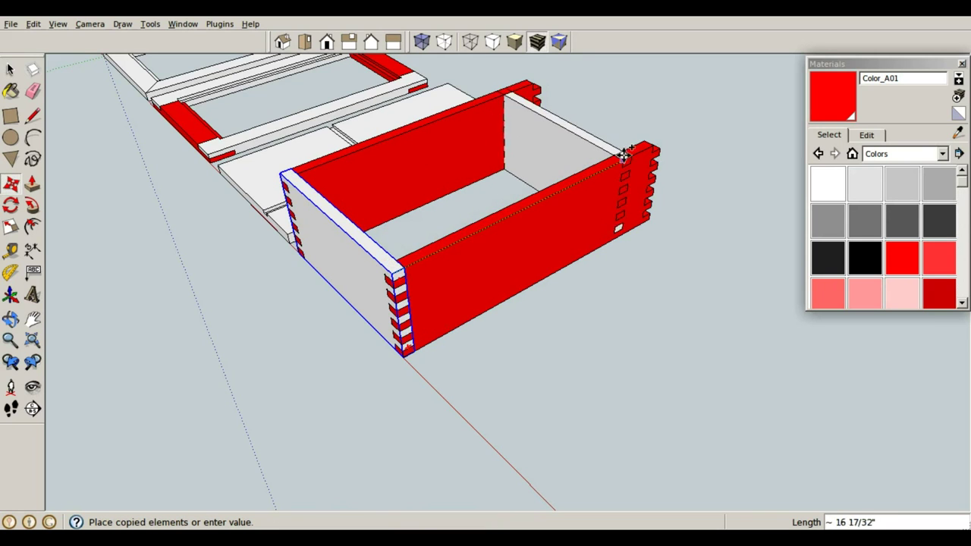
click(655, 143)
key(space)
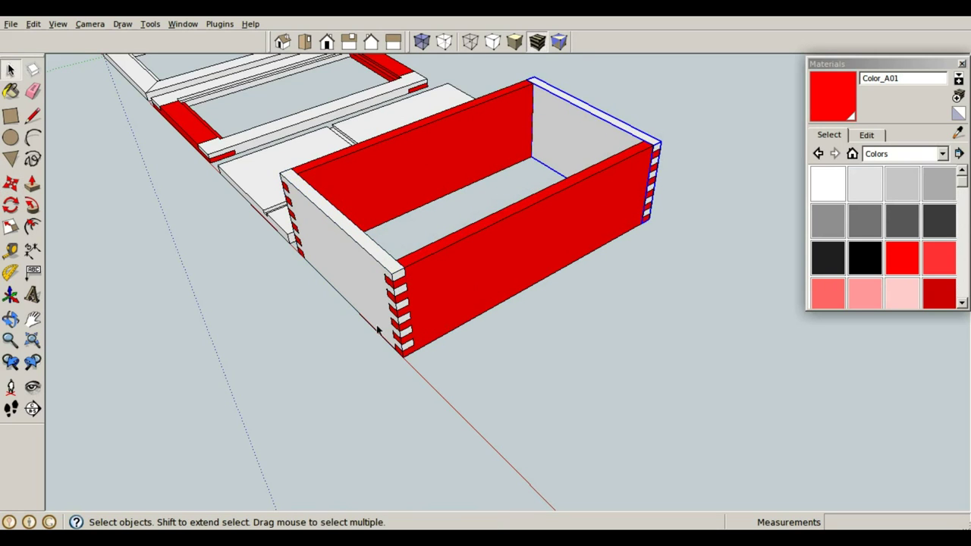
middle_drag(376, 331, 480, 306)
click(480, 307)
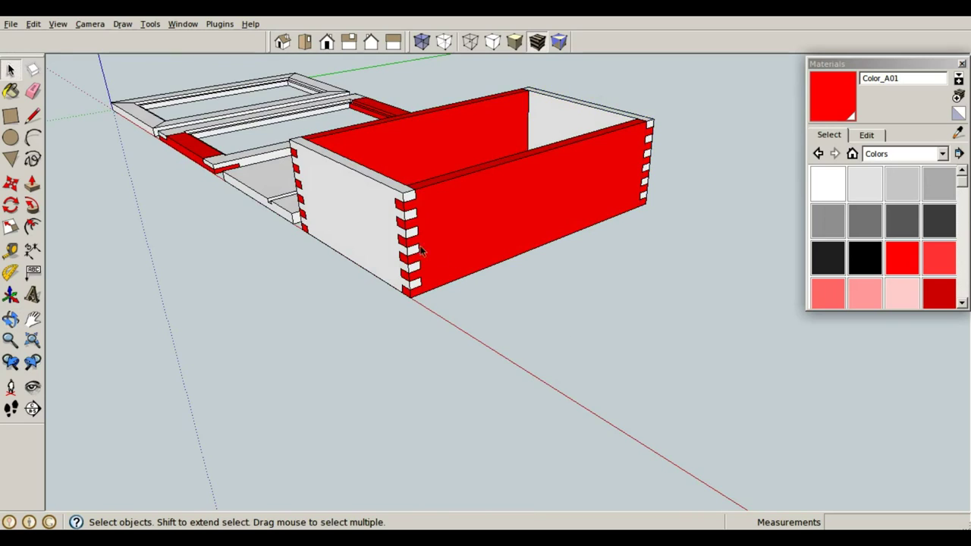